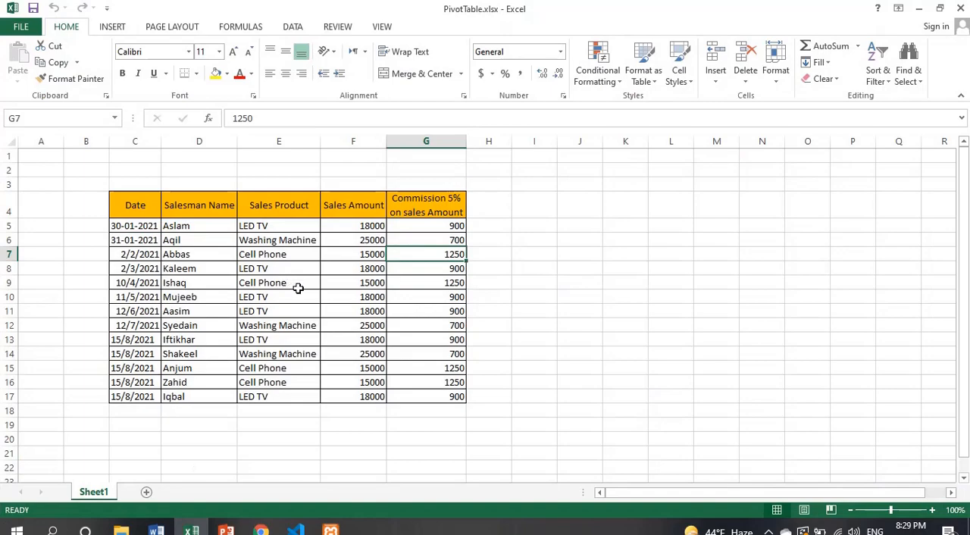
Step: Examine the sales table's Date, Salesman Name, Sales Product, Sales Amount and Commission columns on Sheet1
{"action": "left_click", "coordinate": [499, 294]}
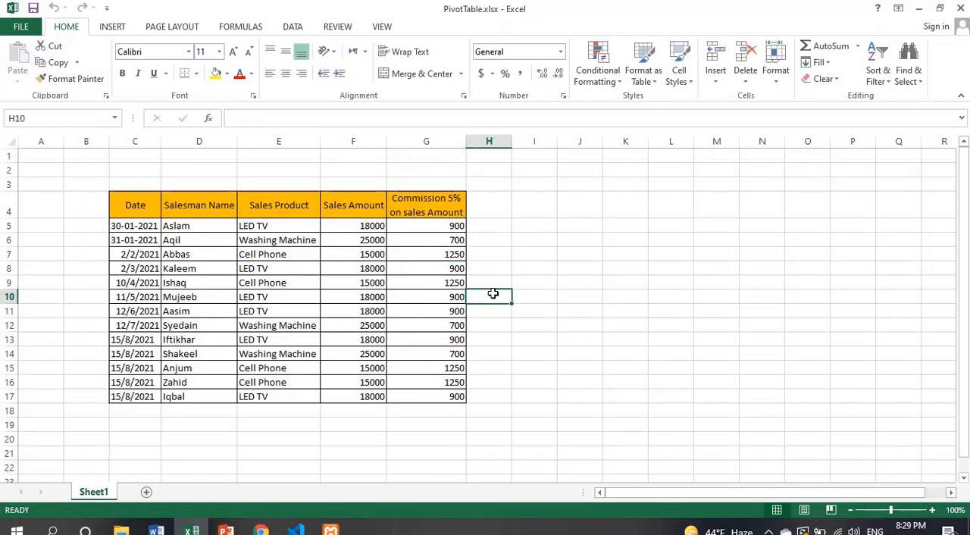
{"action": "left_click", "coordinate": [134, 205]}
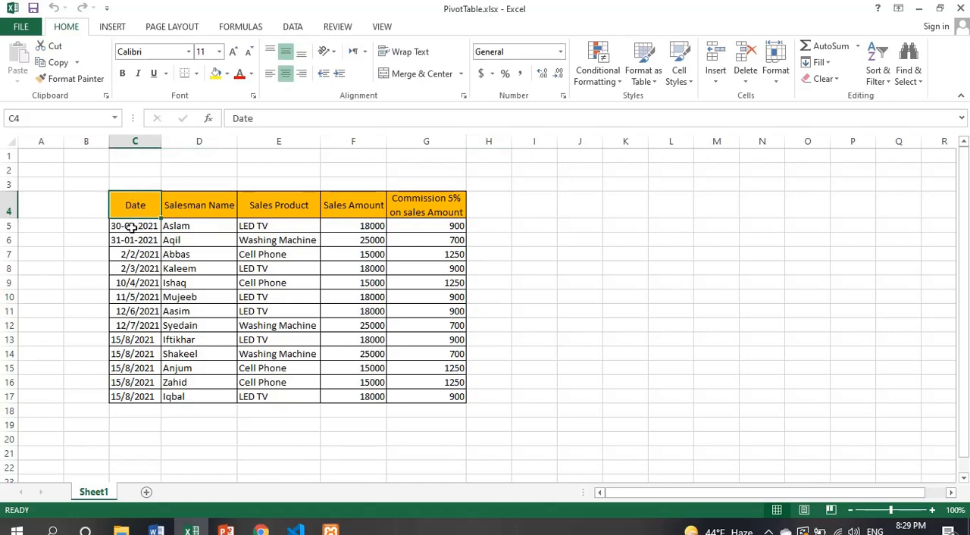
{"action": "left_click_drag", "start_coordinate": [130, 225], "coordinate": [139, 395]}
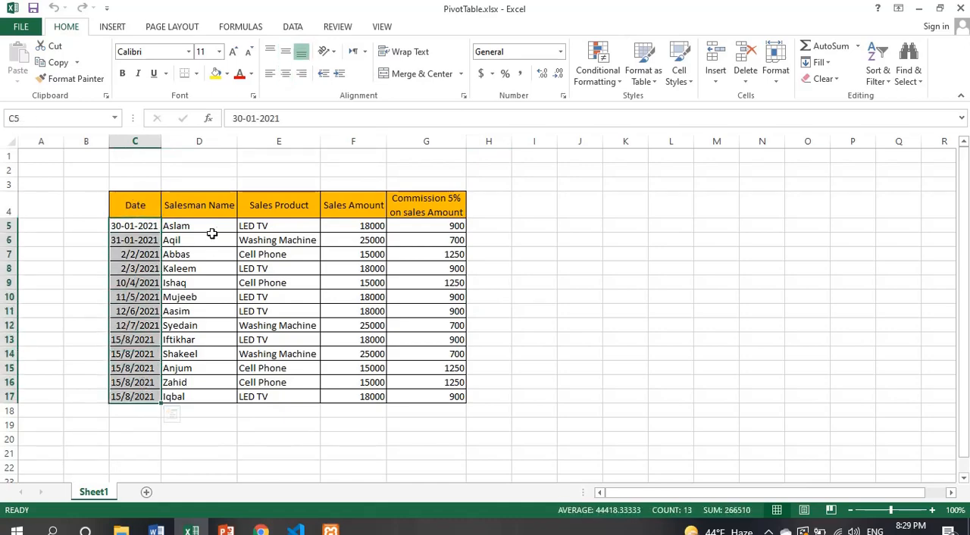
{"action": "left_click", "coordinate": [210, 212]}
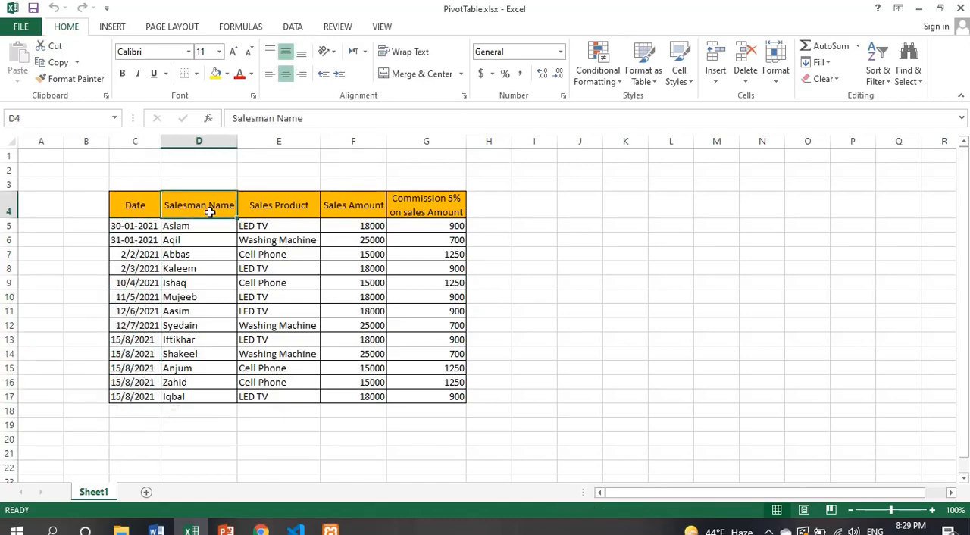
{"action": "left_click", "coordinate": [264, 205]}
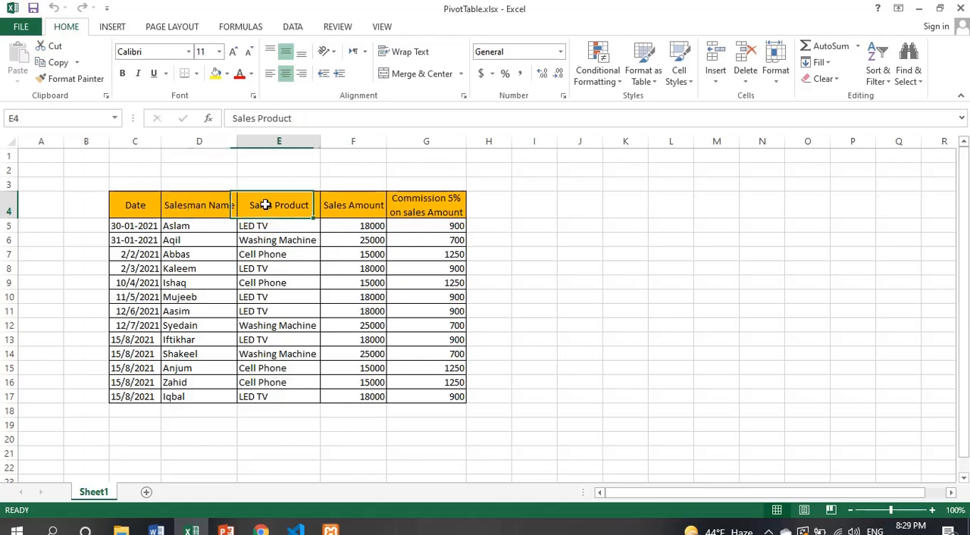
{"action": "left_click_drag", "start_coordinate": [269, 225], "coordinate": [282, 340]}
{"action": "left_click", "coordinate": [347, 215]}
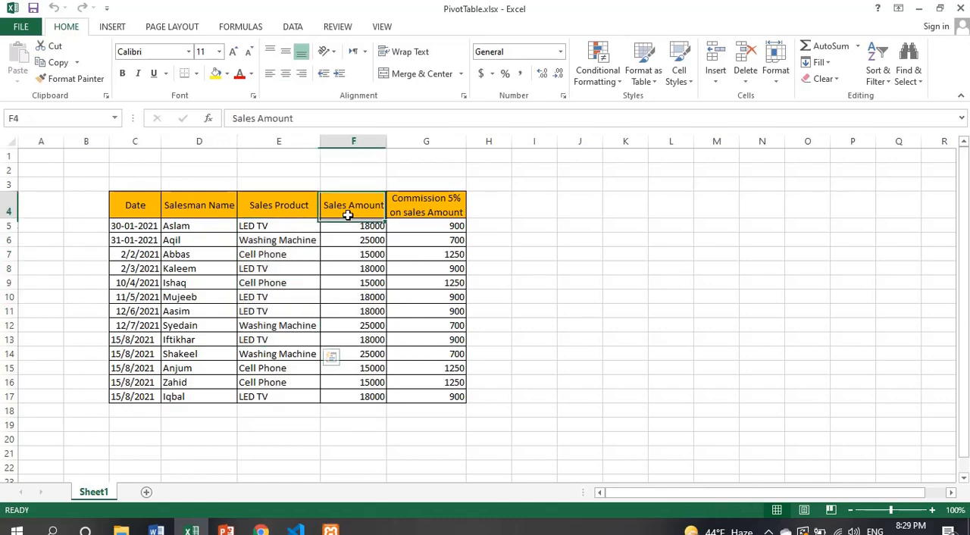
{"action": "left_click", "coordinate": [422, 203]}
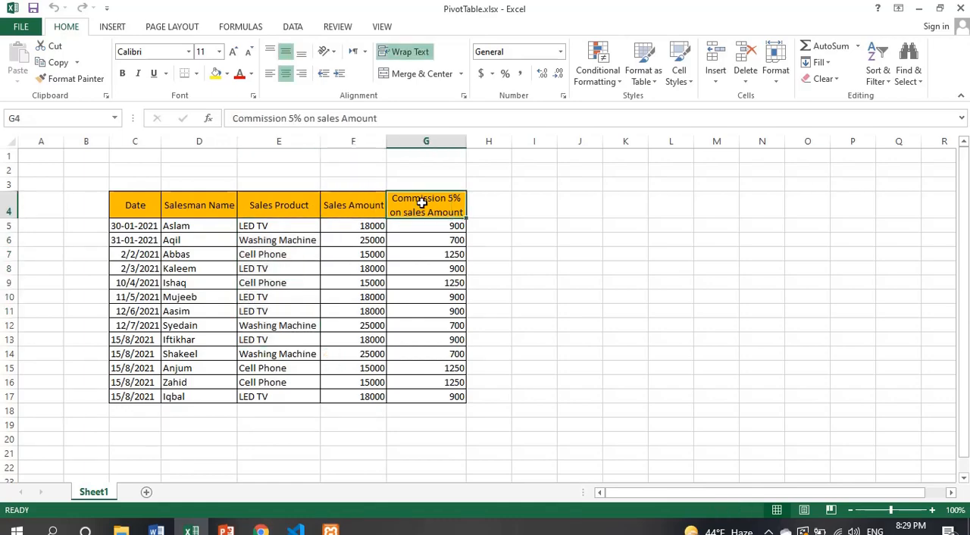
{"action": "left_click_drag", "start_coordinate": [433, 225], "coordinate": [442, 282]}
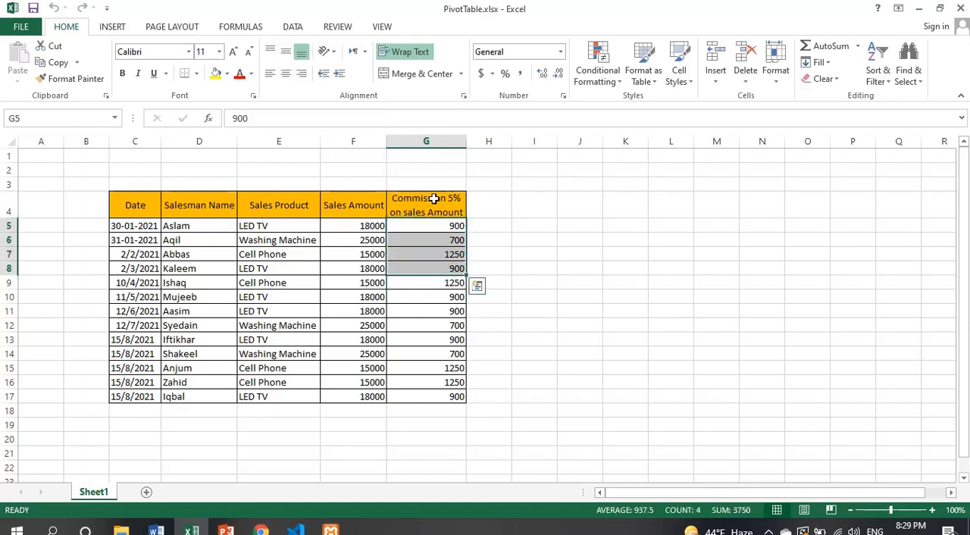
{"action": "left_click", "coordinate": [432, 198]}
Step: Create a PivotTable from the sales table in C4:G17, headers included, and place it on a new worksheet
{"action": "left_click", "coordinate": [114, 27]}
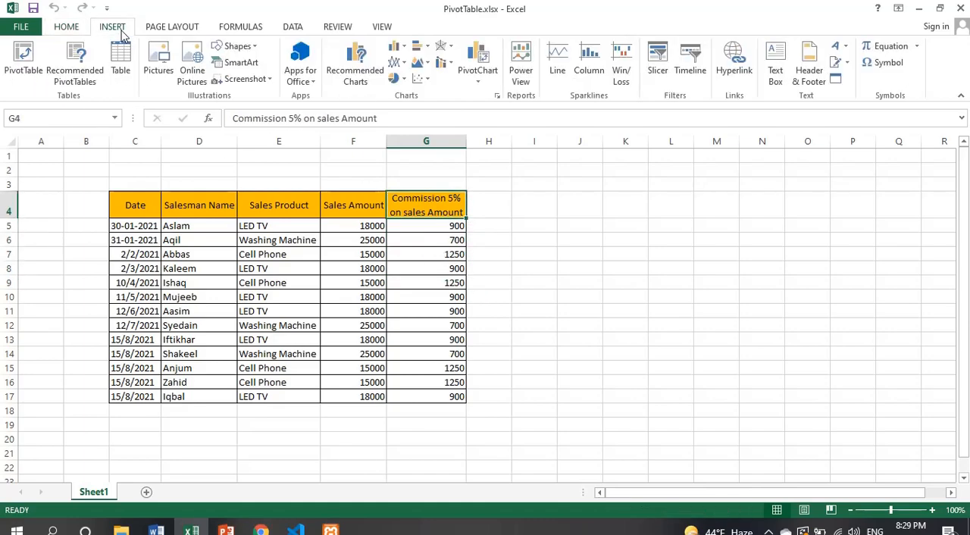
{"action": "left_click", "coordinate": [154, 205]}
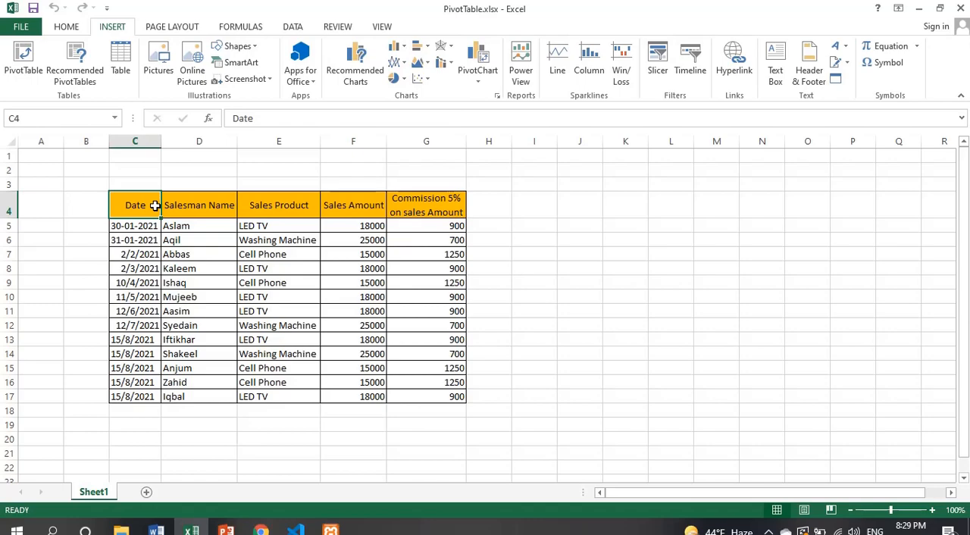
{"action": "left_click", "coordinate": [348, 260]}
{"action": "left_click_drag", "start_coordinate": [148, 205], "coordinate": [430, 392]}
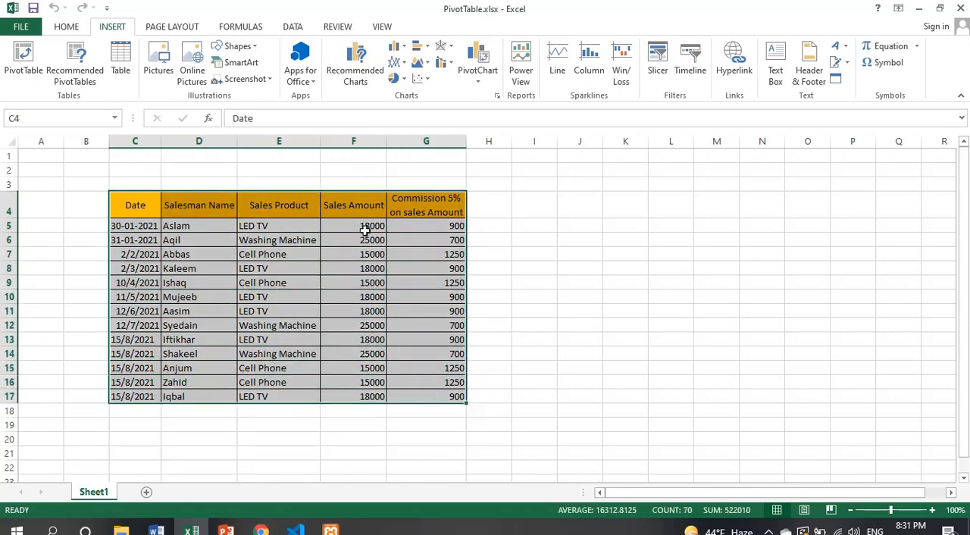
{"action": "left_click", "coordinate": [23, 61]}
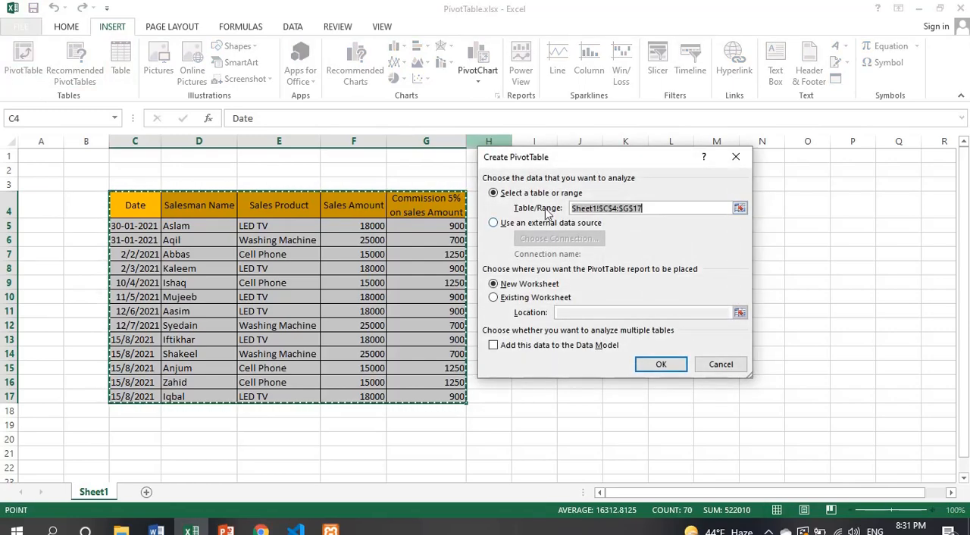
{"action": "left_click_drag", "start_coordinate": [598, 164], "coordinate": [628, 187]}
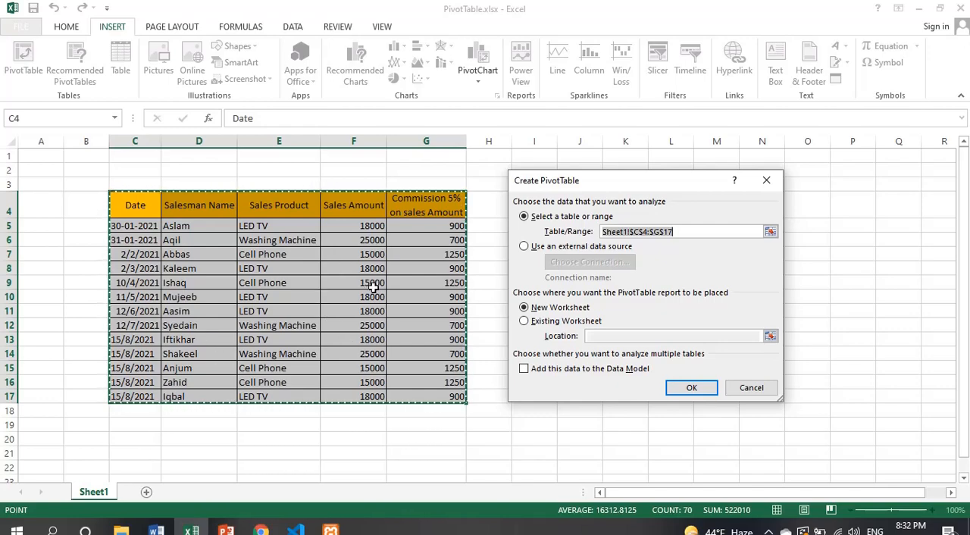
{"action": "left_click", "coordinate": [686, 234]}
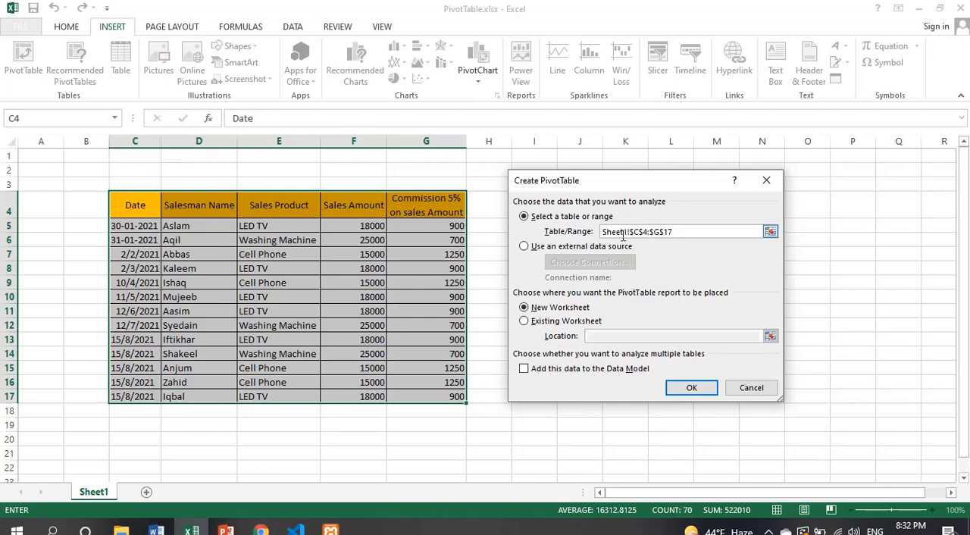
{"action": "left_click", "coordinate": [539, 326]}
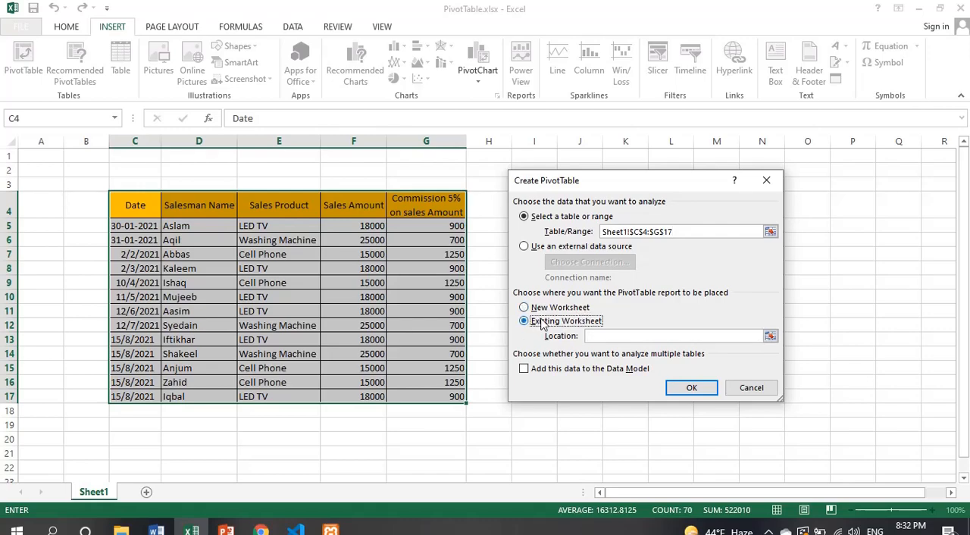
{"action": "left_click", "coordinate": [544, 310]}
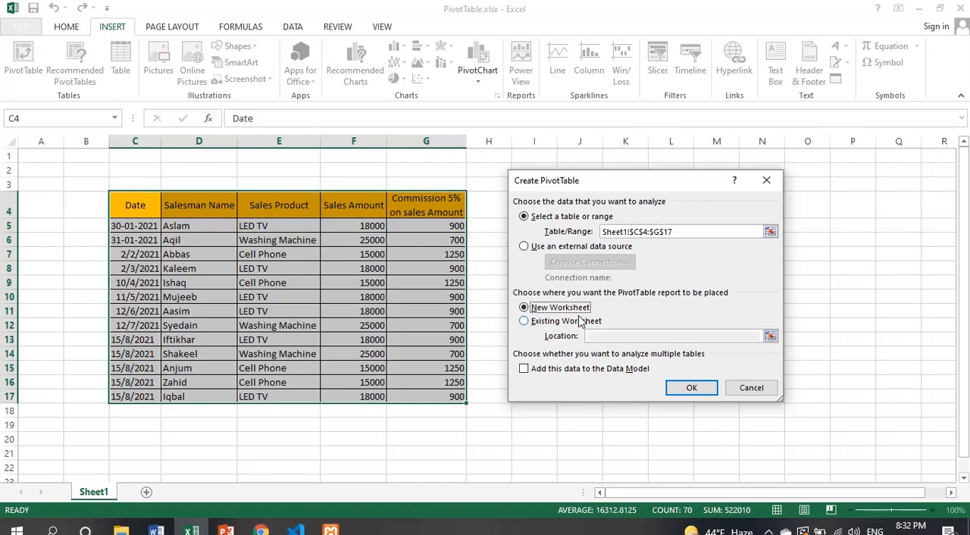
{"action": "left_click", "coordinate": [569, 322]}
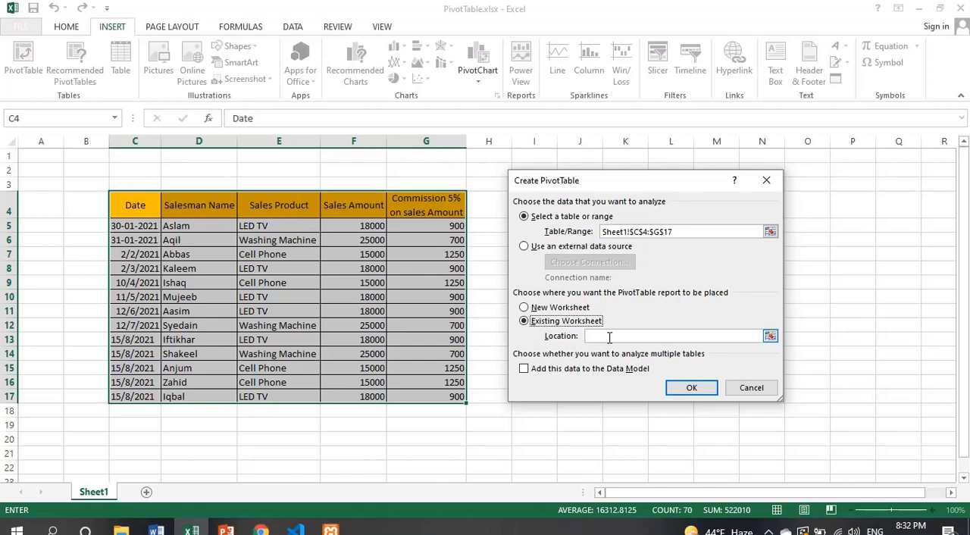
{"action": "left_click", "coordinate": [561, 307]}
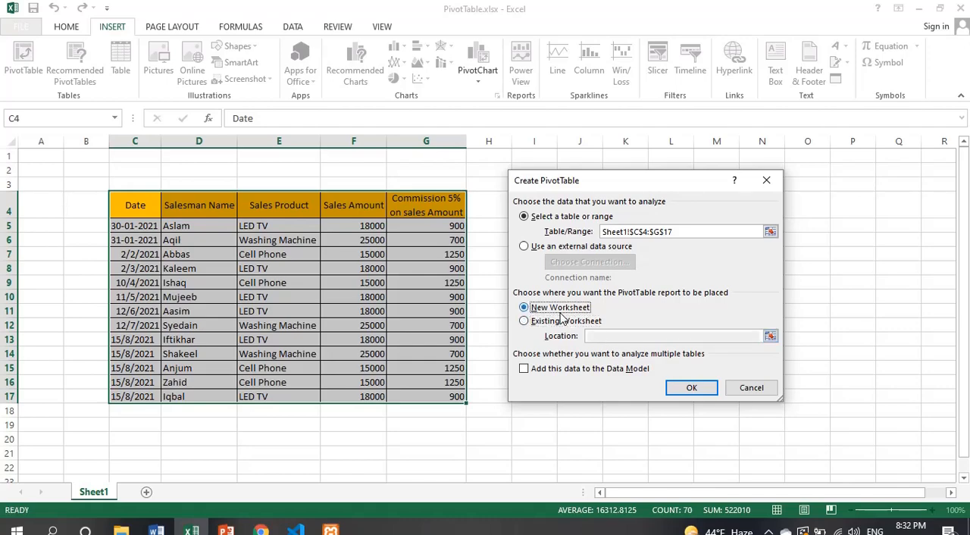
{"action": "left_click", "coordinate": [682, 388]}
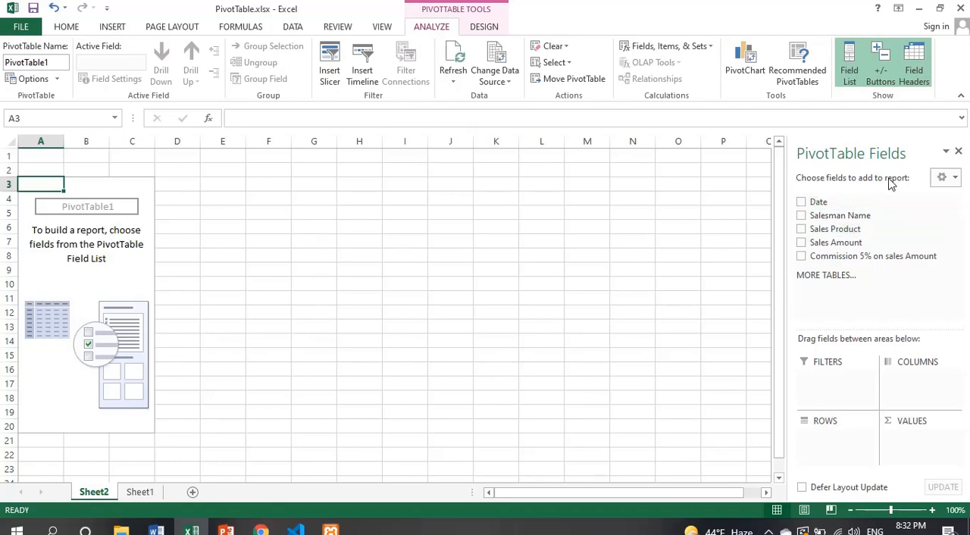
Step: Add the Date, Salesman Name, Sales Product and Sales Amount fields to the PivotTable report
{"action": "left_click", "coordinate": [802, 202]}
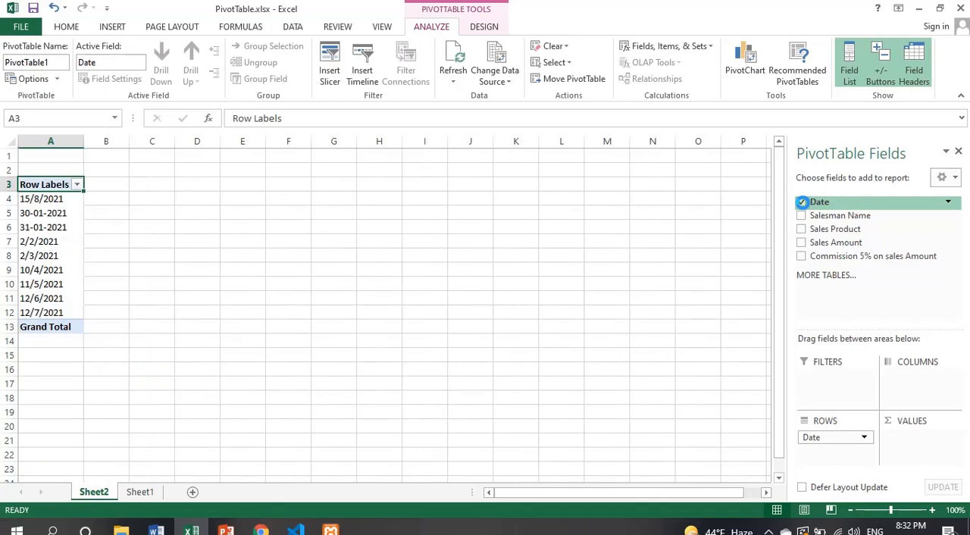
{"action": "left_click", "coordinate": [802, 216]}
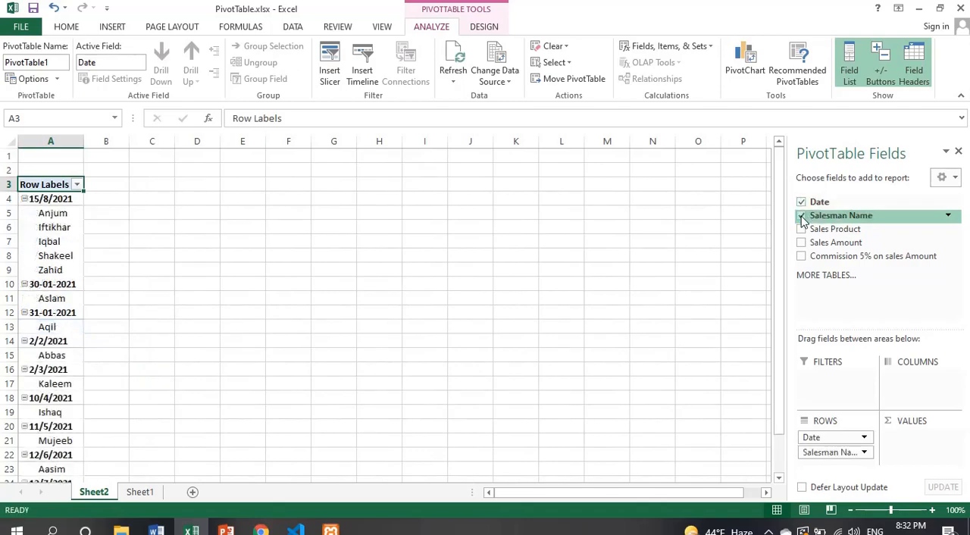
{"action": "left_click", "coordinate": [802, 229]}
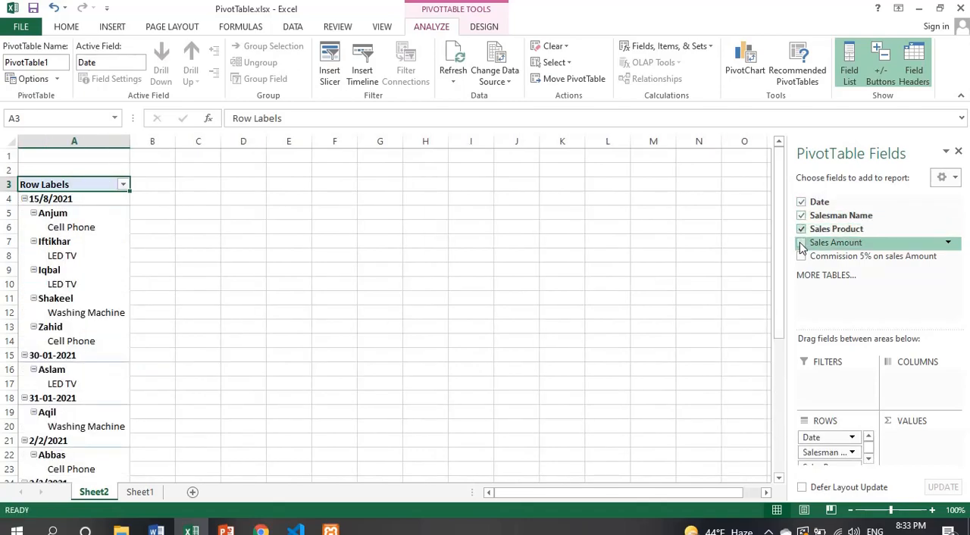
{"action": "left_click", "coordinate": [802, 243]}
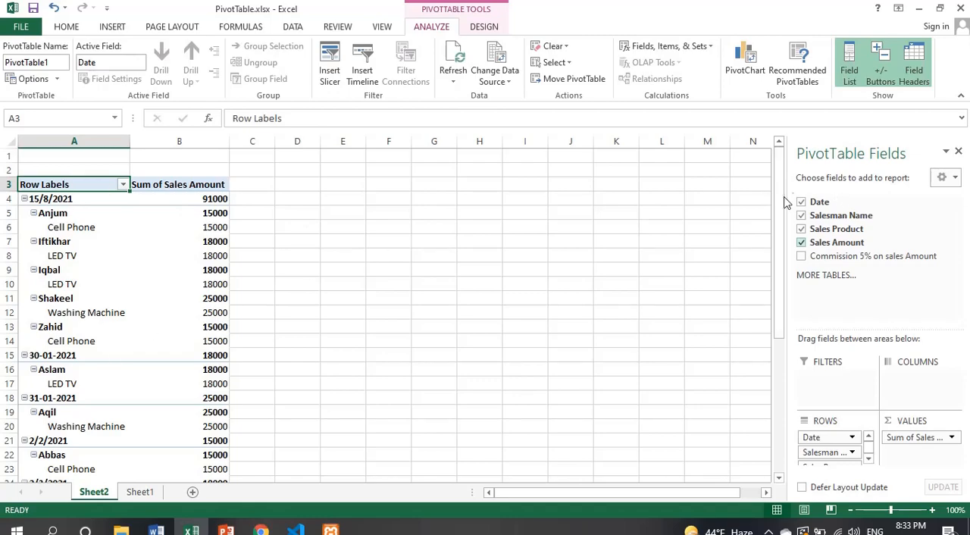
{"action": "mouse_move", "coordinate": [786, 203]}
{"action": "left_mouse_down"}
{"action": "mouse_move", "coordinate": [781, 301]}
{"action": "mouse_move", "coordinate": [788, 195]}
{"action": "left_mouse_up"}
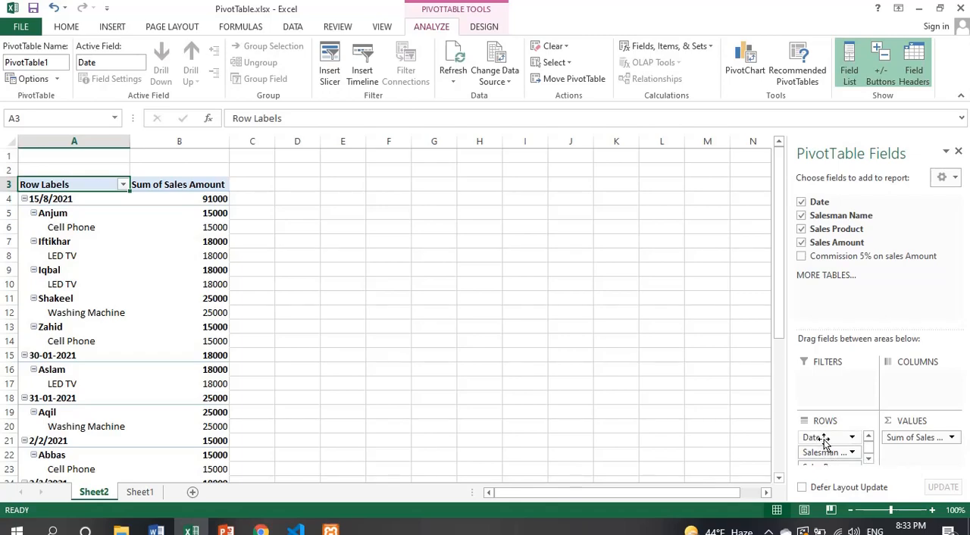
Step: Try the Date field in the PivotTable's columns area, and return it to the top of the row fields
{"action": "left_click_drag", "start_coordinate": [825, 444], "coordinate": [910, 388]}
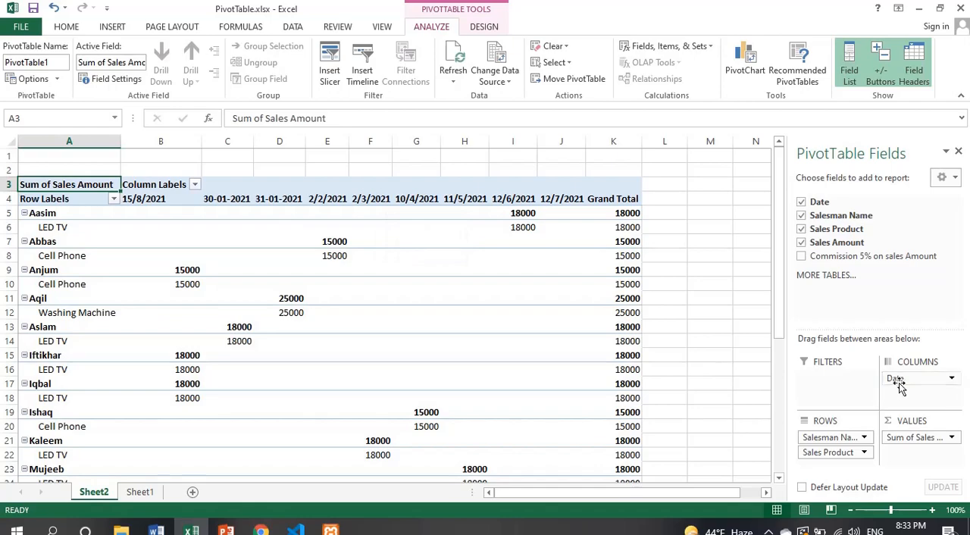
{"action": "left_click_drag", "start_coordinate": [897, 379], "coordinate": [811, 436]}
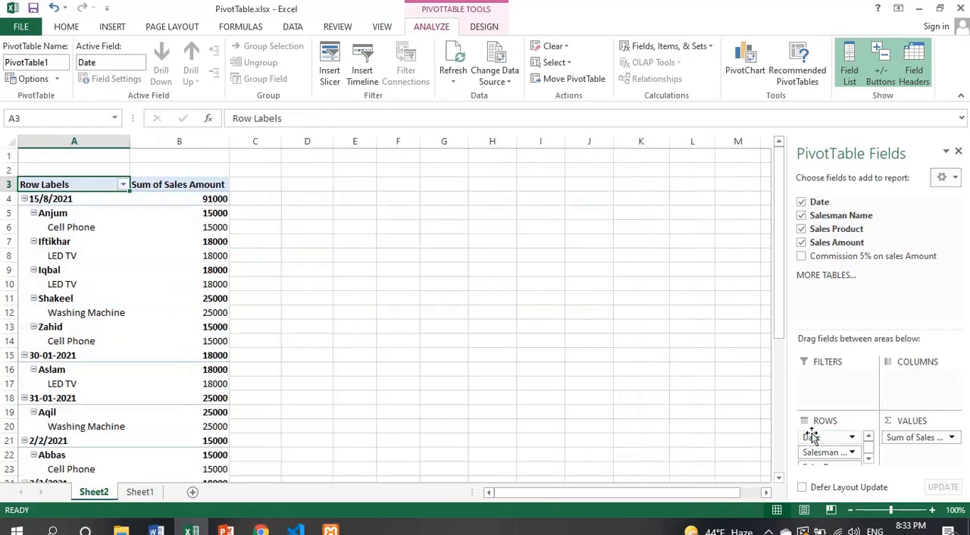
Step: Move the Sales Product field and the Salesman Name field from the PivotTable's rows area to its columns area
{"action": "left_click", "coordinate": [869, 461]}
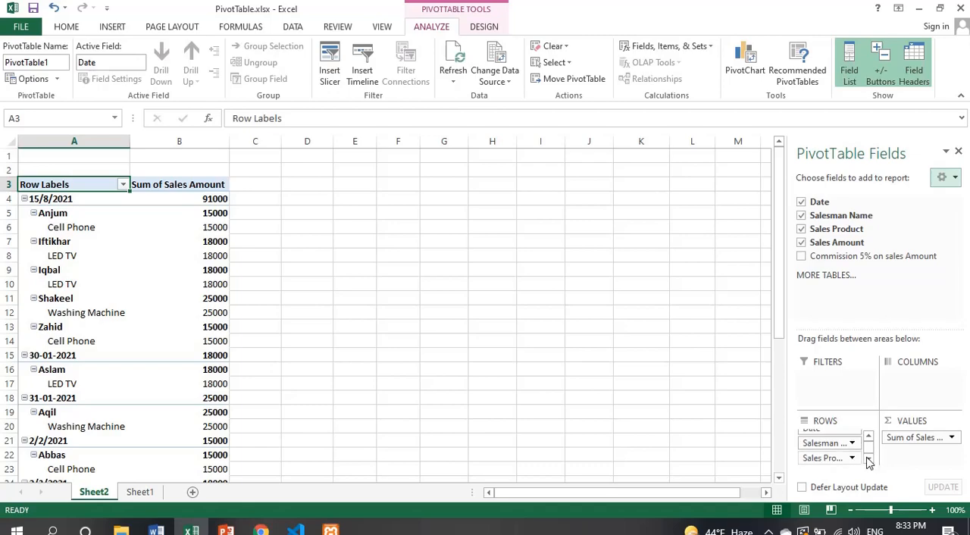
{"action": "left_click_drag", "start_coordinate": [830, 459], "coordinate": [917, 390]}
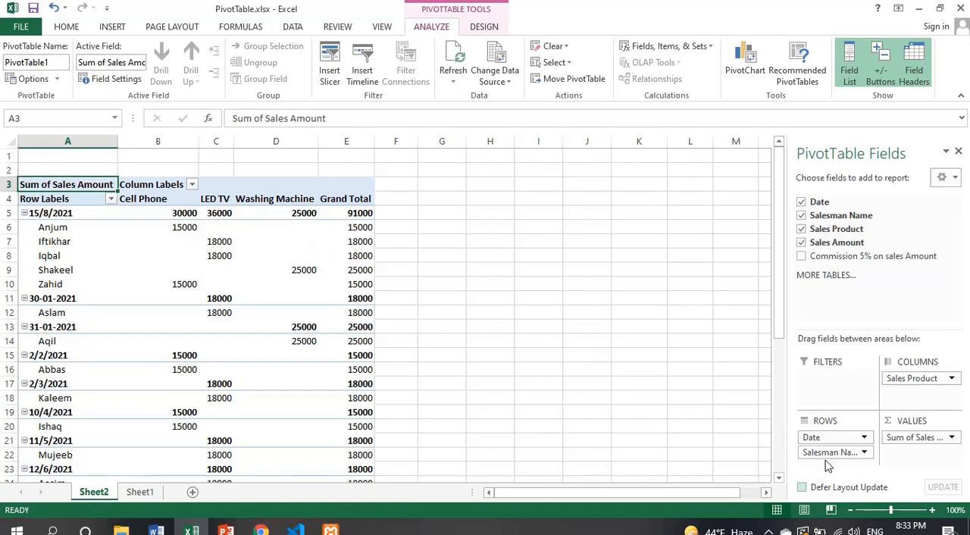
{"action": "left_click_drag", "start_coordinate": [834, 452], "coordinate": [914, 403]}
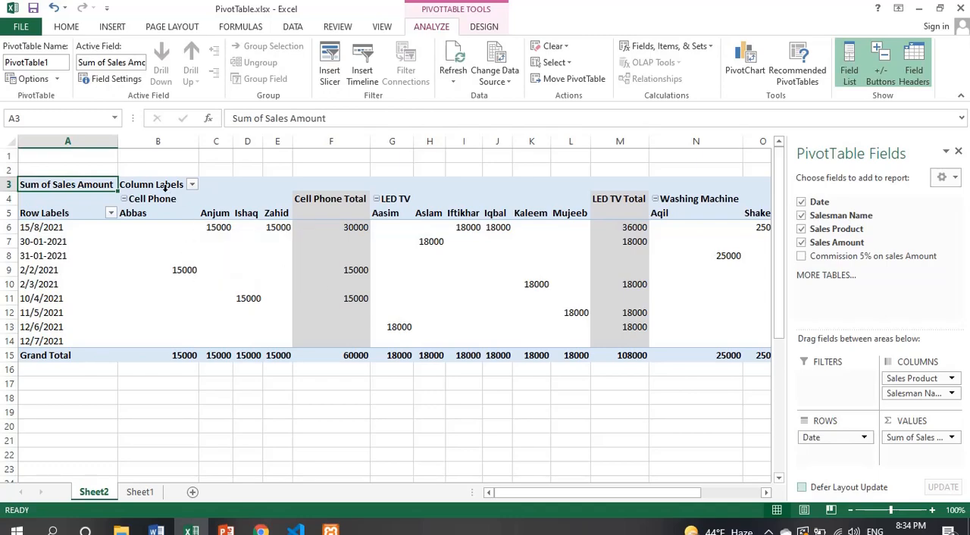
{"action": "left_click", "coordinate": [216, 213]}
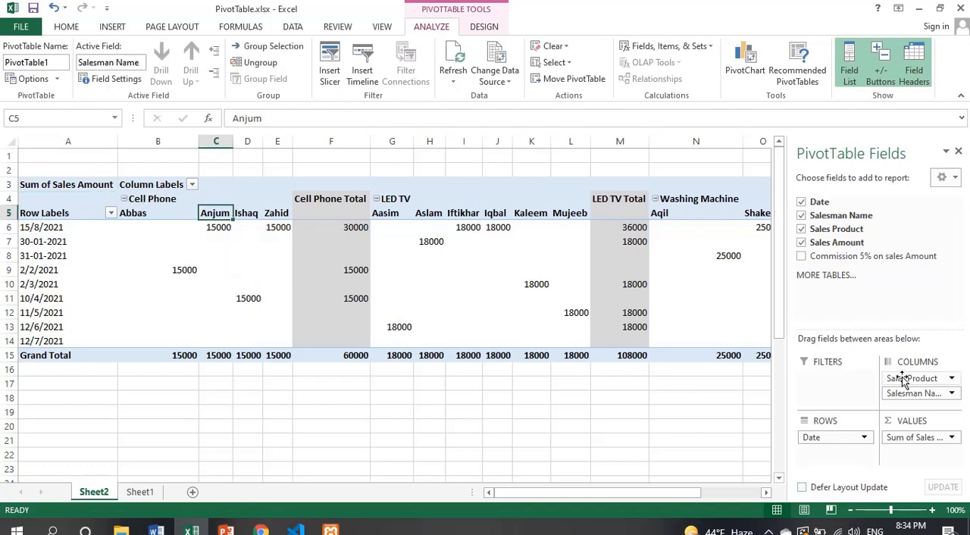
Step: Move the Sales Product field back to rows beneath Date, and review the rearranged report's Grand Total column
{"action": "left_click_drag", "start_coordinate": [894, 378], "coordinate": [834, 454]}
{"action": "left_click", "coordinate": [295, 254]}
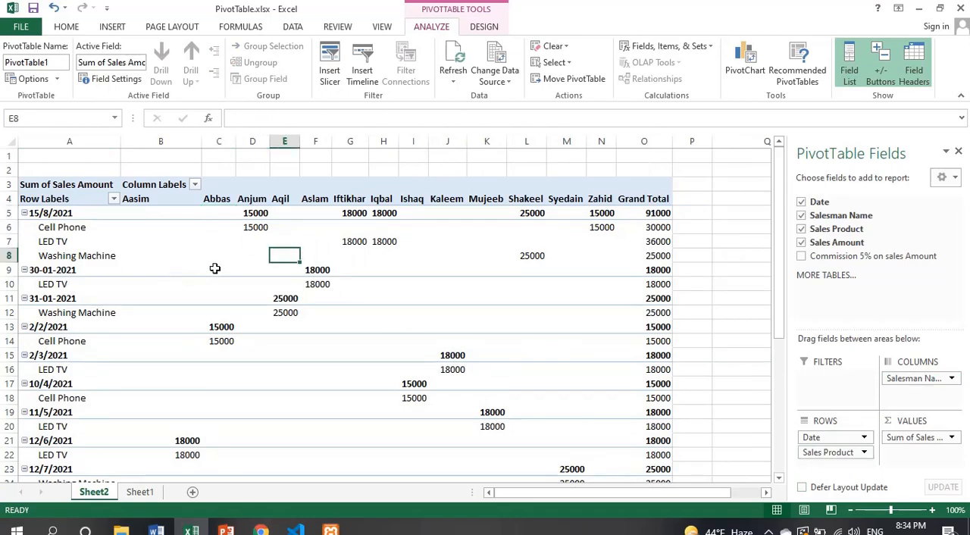
{"action": "left_click", "coordinate": [642, 269]}
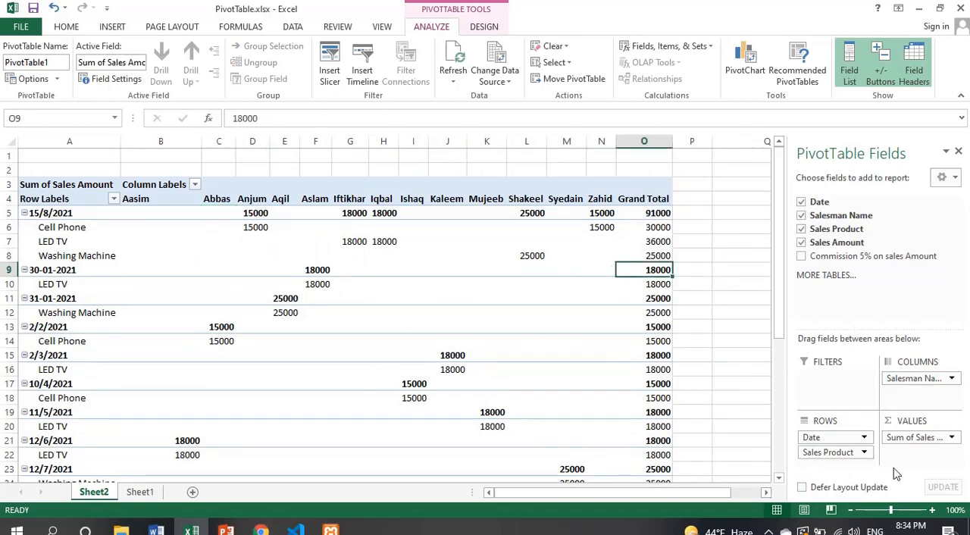
{"action": "left_click", "coordinate": [527, 298]}
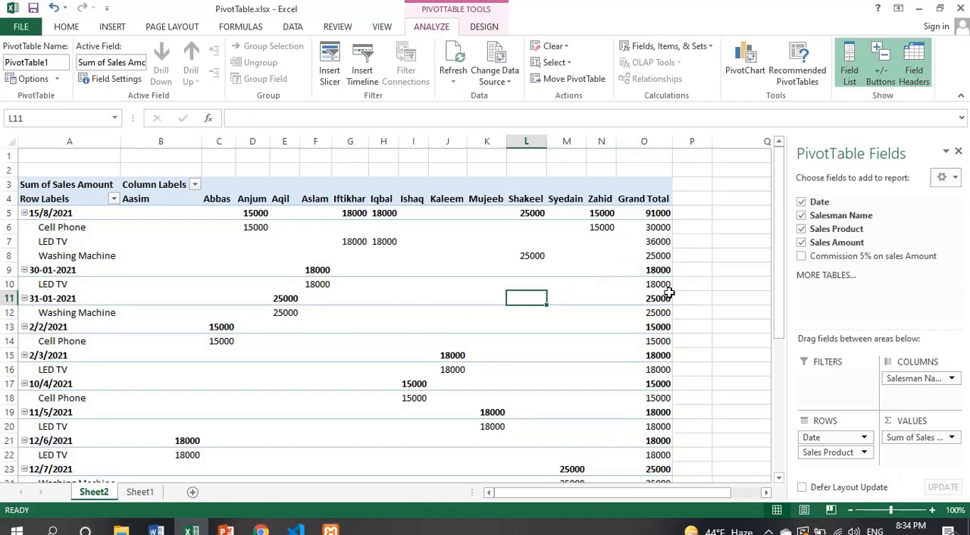
{"action": "mouse_move", "coordinate": [785, 262]}
{"action": "left_mouse_down"}
{"action": "mouse_move", "coordinate": [776, 354]}
{"action": "mouse_move", "coordinate": [777, 267]}
{"action": "mouse_move", "coordinate": [778, 277]}
{"action": "left_mouse_up"}
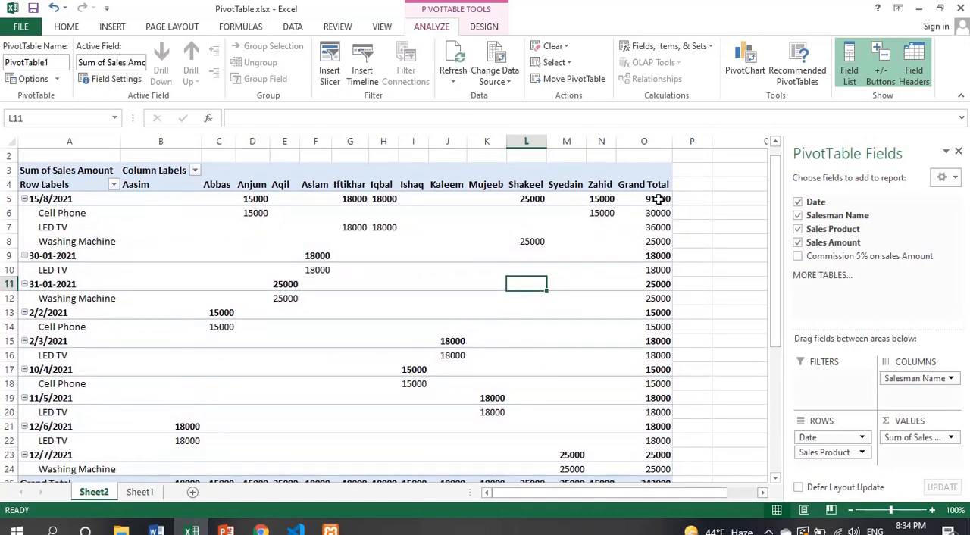
{"action": "left_click", "coordinate": [659, 198]}
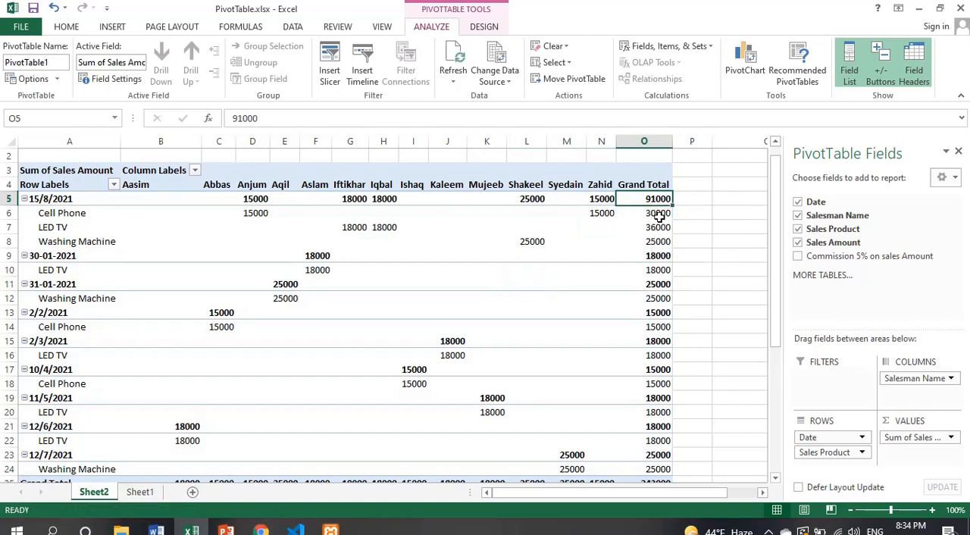
Step: Collapse every date group in the PivotTable's rows, from 15/8/2021 through 12/7/2021, to hide the product rows
{"action": "left_click", "coordinate": [659, 214]}
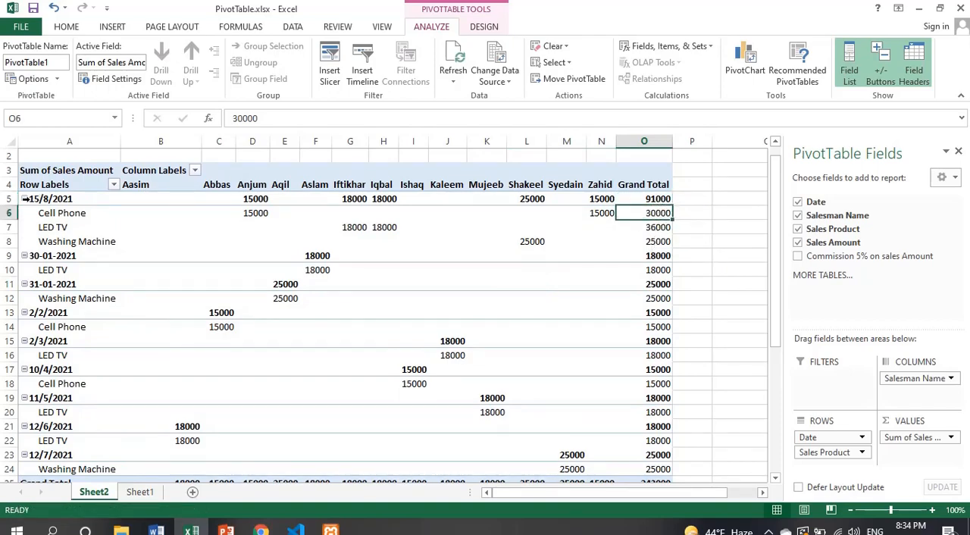
{"action": "left_click", "coordinate": [24, 200]}
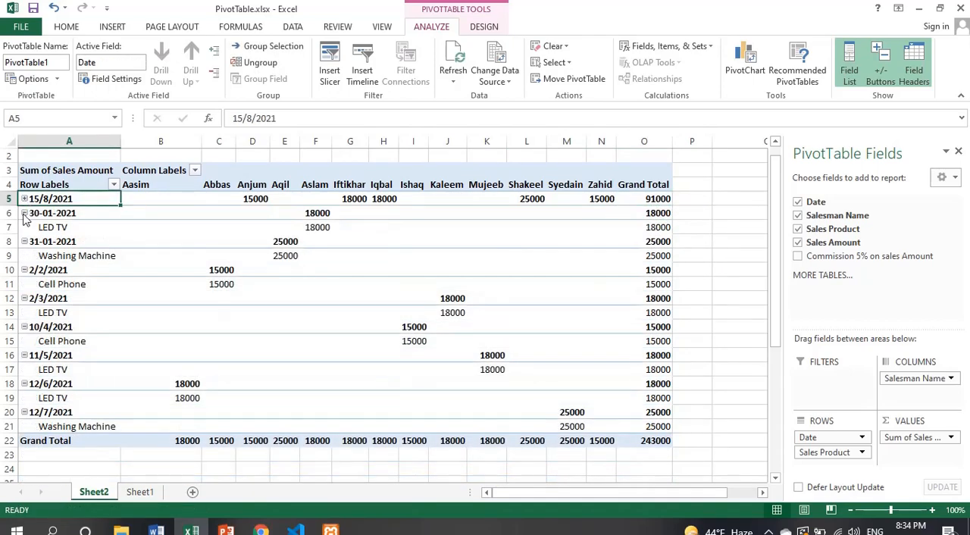
{"action": "left_click", "coordinate": [24, 213]}
{"action": "left_click", "coordinate": [24, 227]}
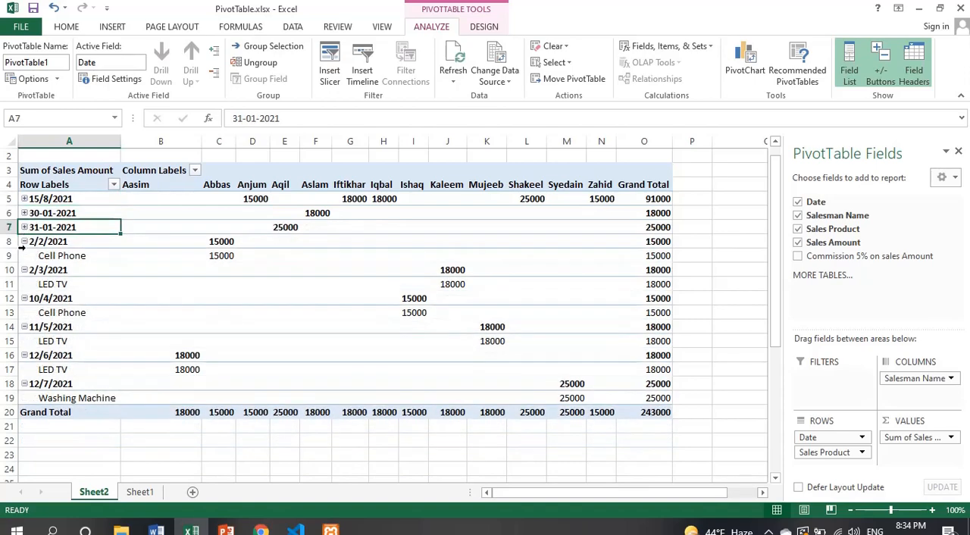
{"action": "left_click", "coordinate": [24, 241]}
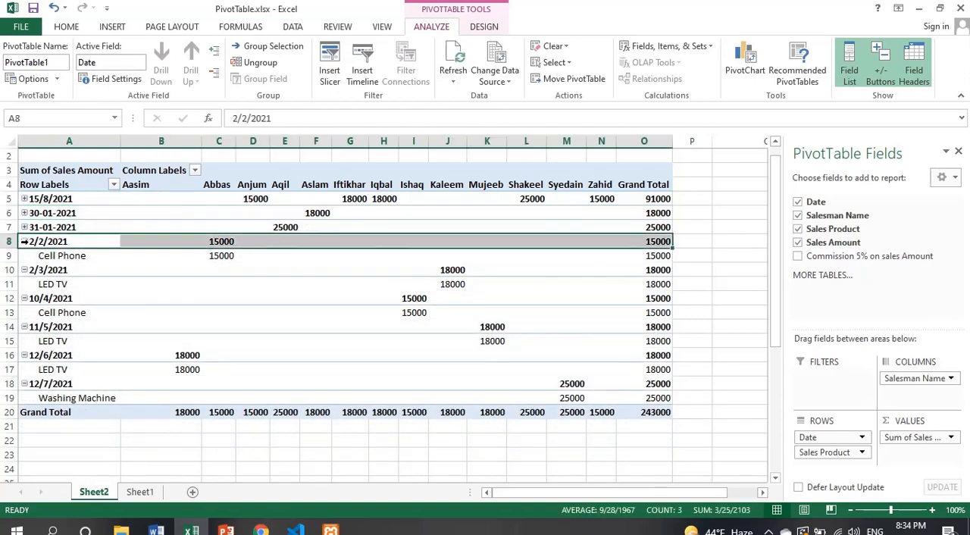
{"action": "left_click", "coordinate": [24, 241]}
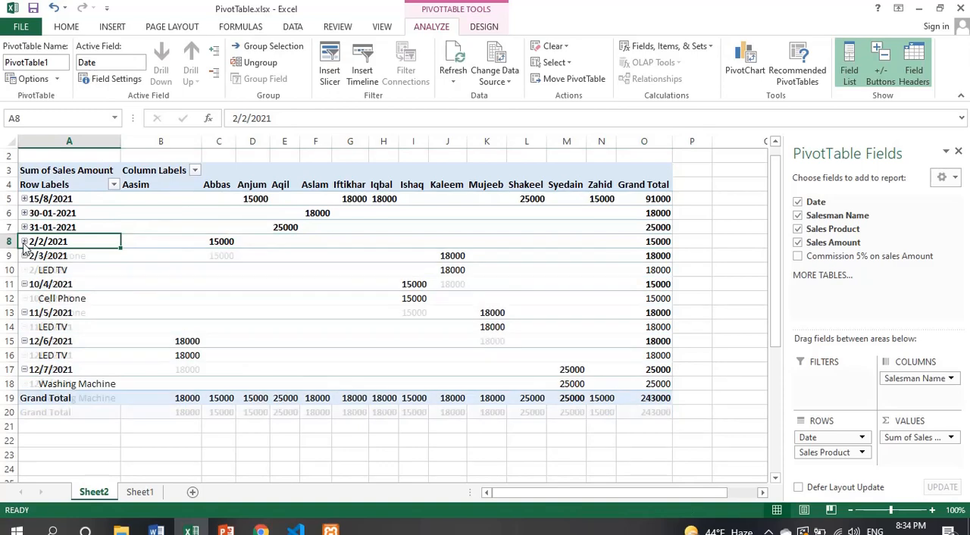
{"action": "left_click", "coordinate": [24, 256]}
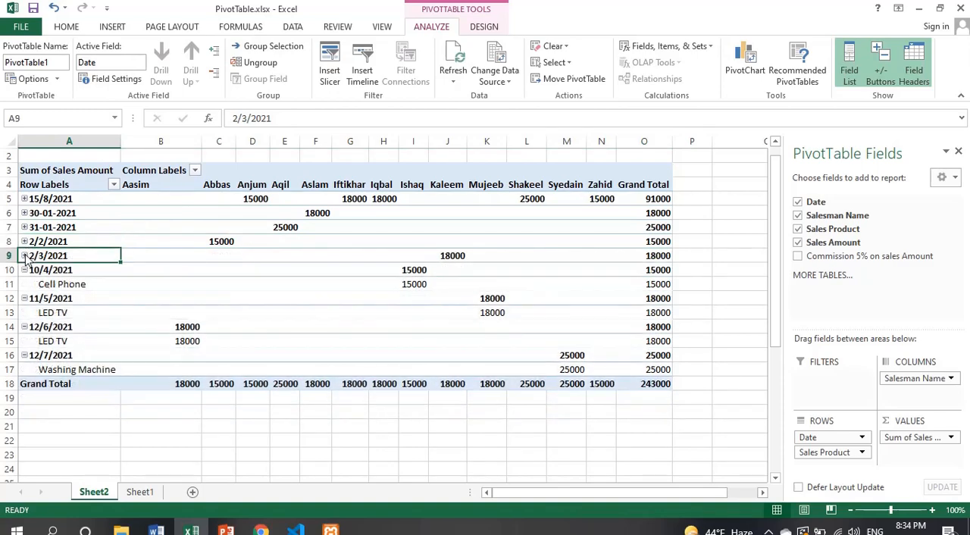
{"action": "left_click", "coordinate": [25, 271]}
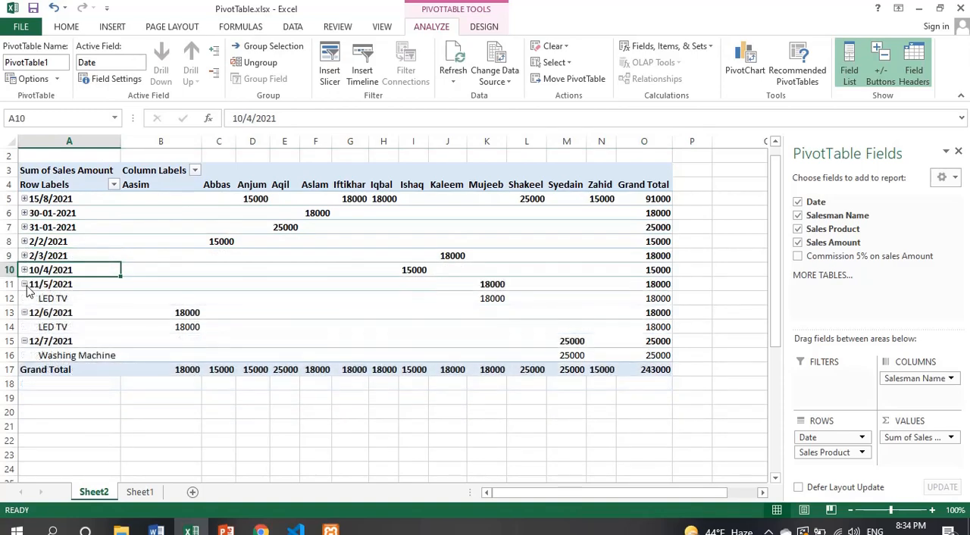
{"action": "left_click", "coordinate": [24, 285]}
{"action": "left_click", "coordinate": [24, 298]}
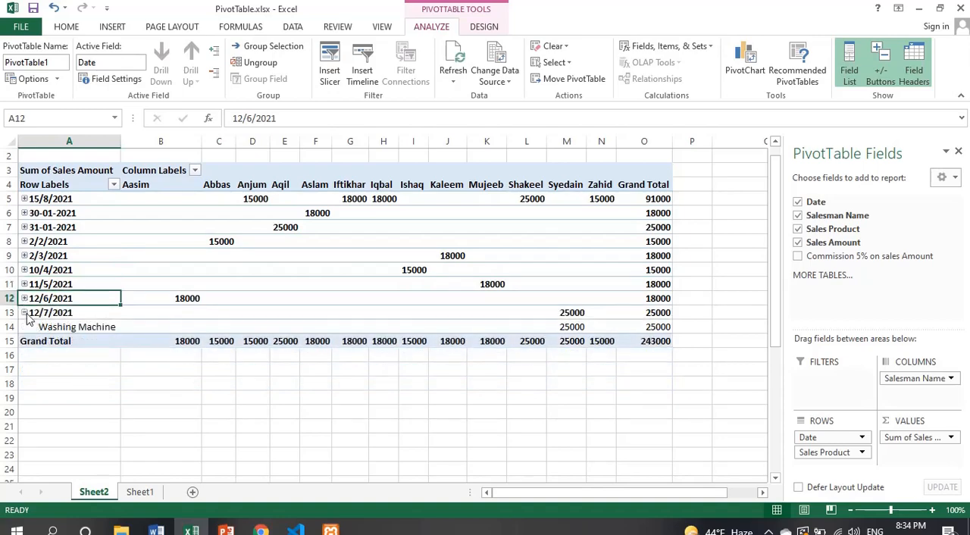
{"action": "left_click", "coordinate": [24, 313]}
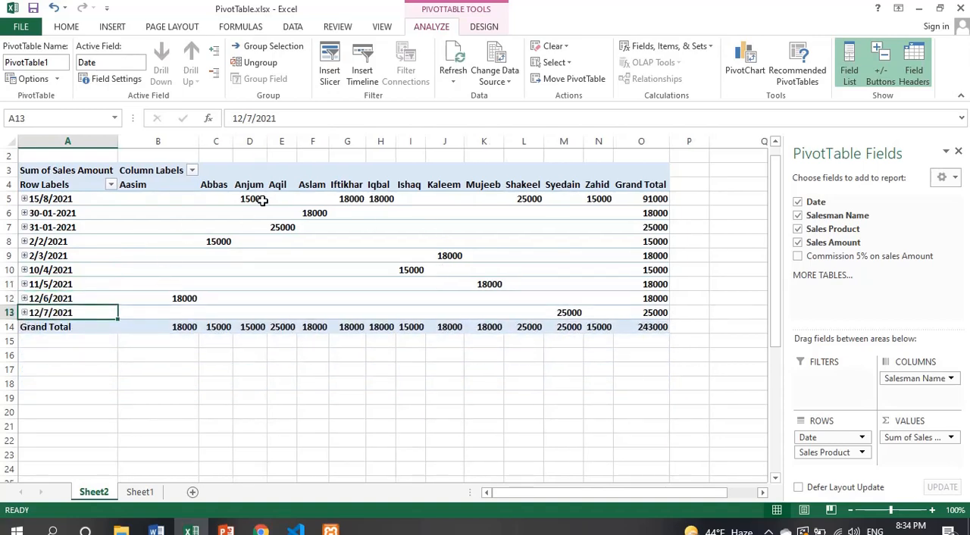
Step: Try summarising the PivotTable's Sales Amount values by Count, with the overall Grand Total cell selected
{"action": "mouse_move", "coordinate": [254, 198]}
{"action": "left_click", "coordinate": [646, 329]}
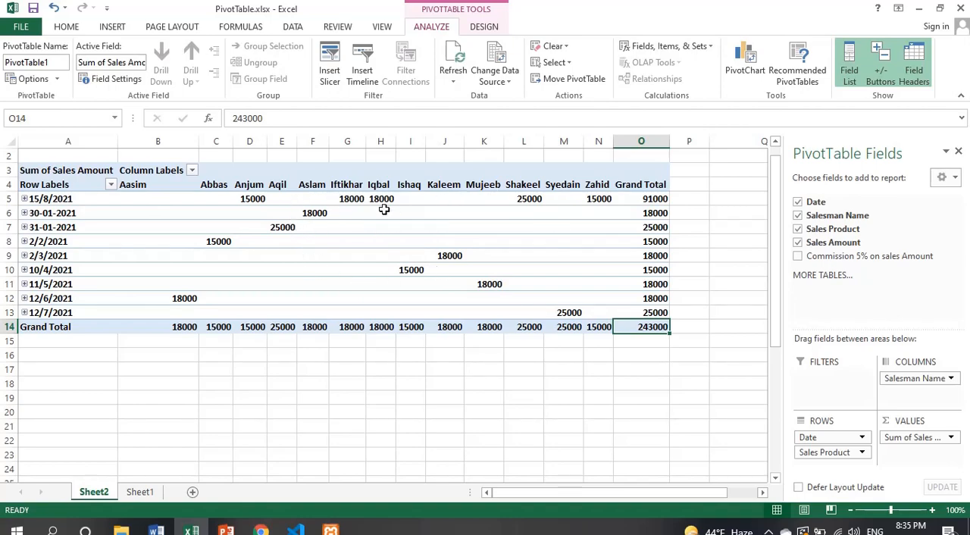
{"action": "left_click", "coordinate": [111, 185]}
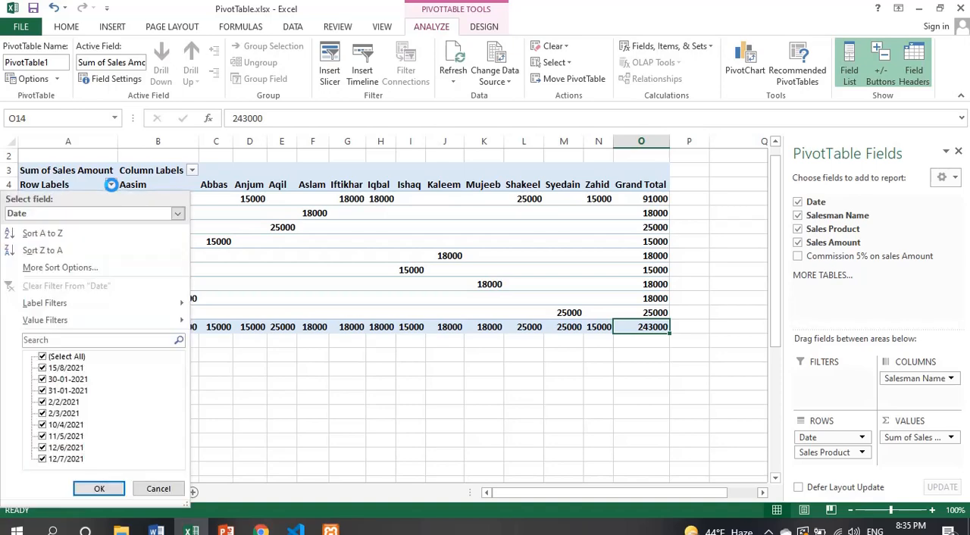
{"action": "left_click", "coordinate": [112, 187]}
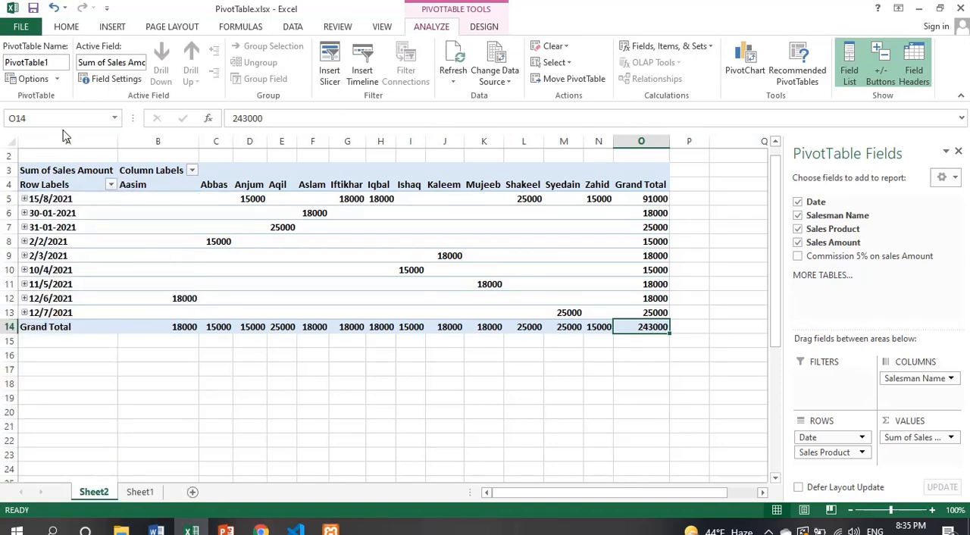
{"action": "left_click", "coordinate": [106, 81]}
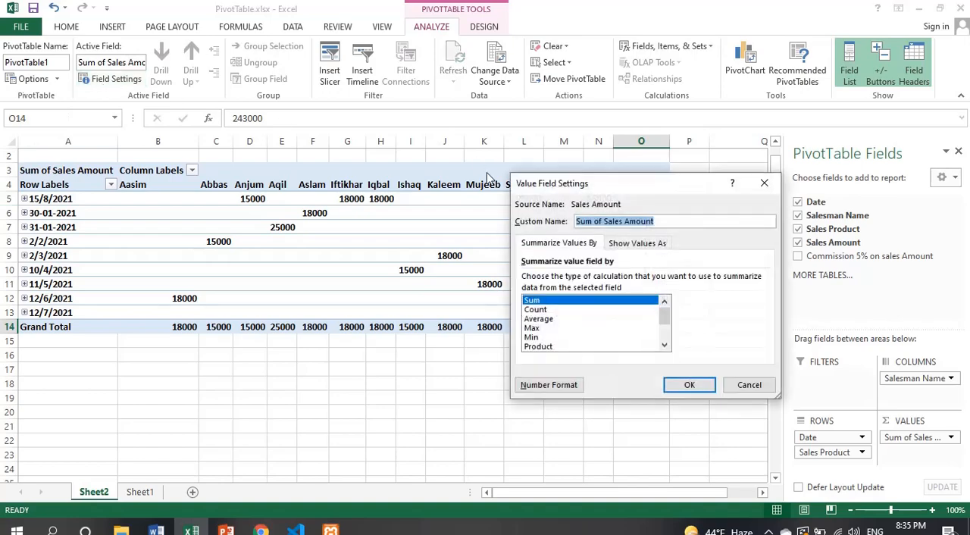
{"action": "left_click_drag", "start_coordinate": [573, 188], "coordinate": [767, 58]}
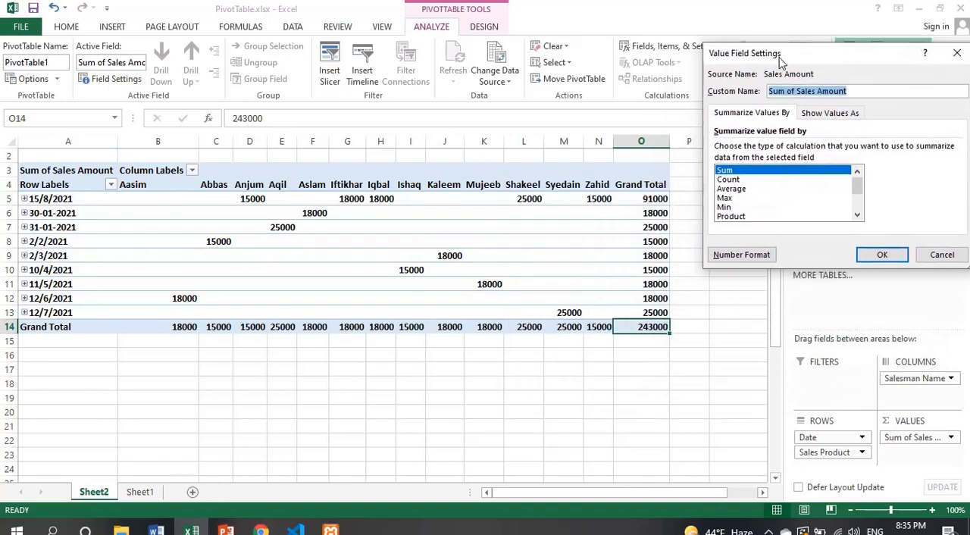
{"action": "left_click", "coordinate": [734, 181]}
{"action": "left_click", "coordinate": [879, 255]}
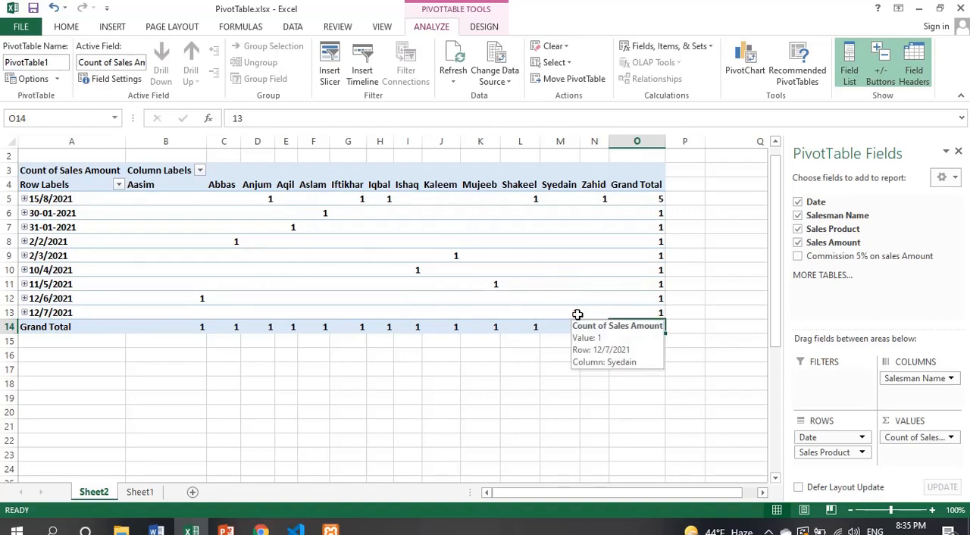
Step: Set the calculation of the Sales Amount value field back to Sum
{"action": "left_click", "coordinate": [115, 79]}
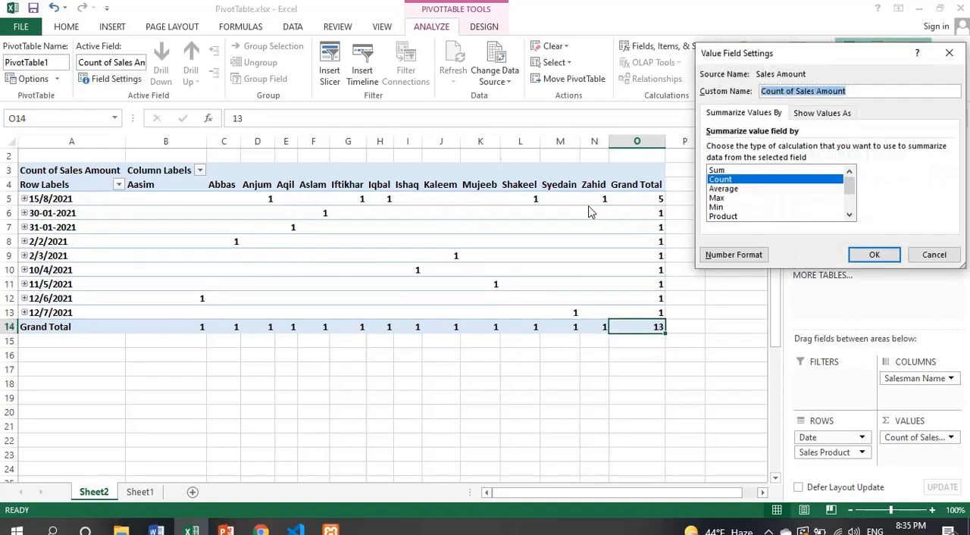
{"action": "left_click", "coordinate": [720, 171]}
{"action": "left_click", "coordinate": [728, 189]}
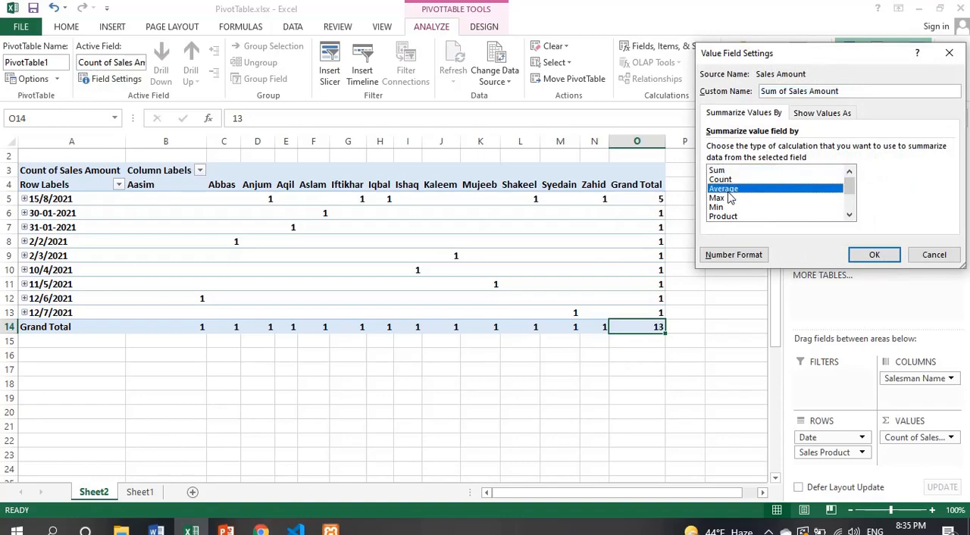
{"action": "left_click", "coordinate": [720, 198]}
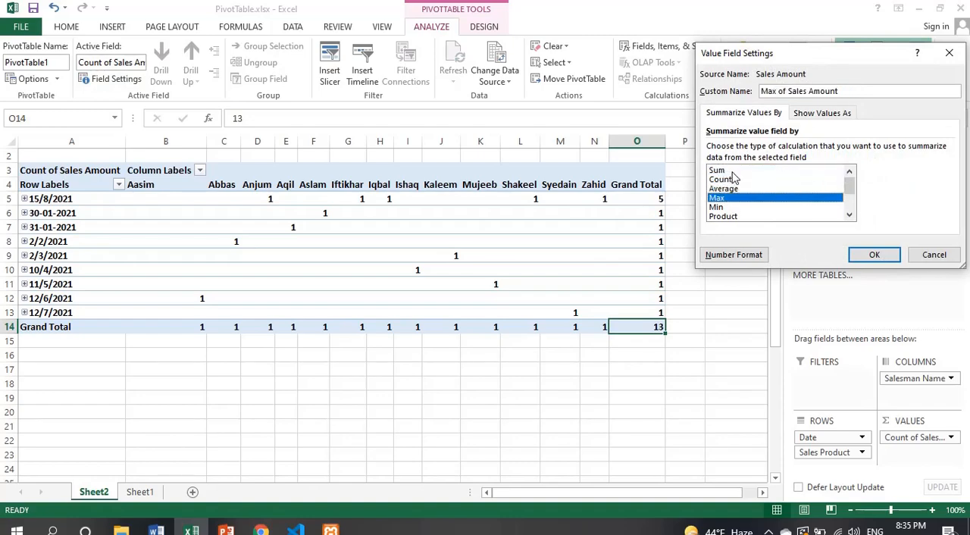
{"action": "left_click", "coordinate": [753, 171]}
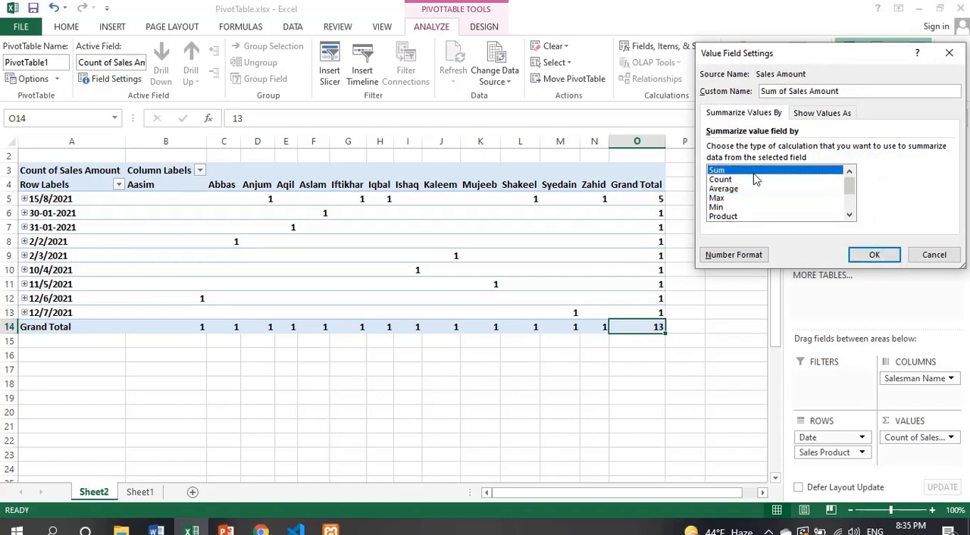
{"action": "left_click", "coordinate": [872, 254]}
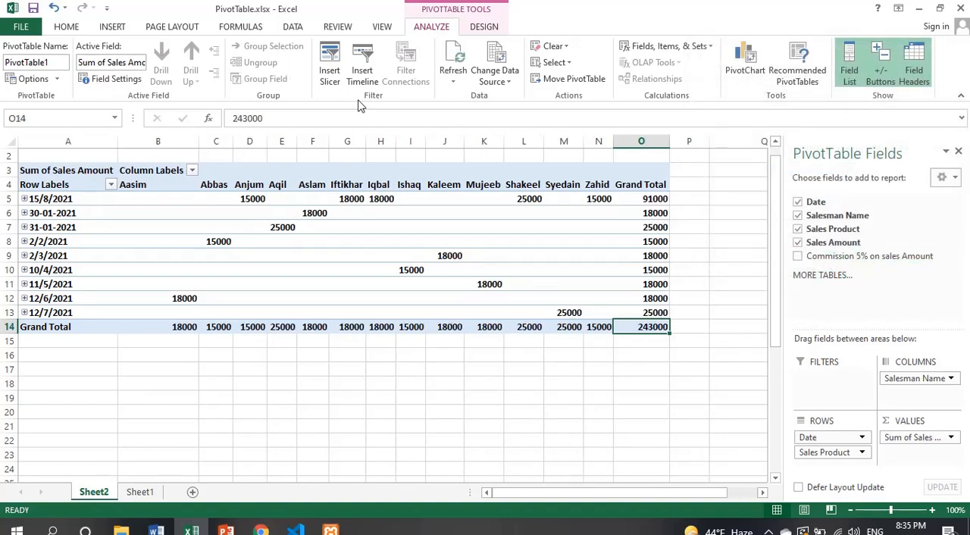
Step: Insert a slicer for the Salesman Name field and place it beside the PivotTable, just past the Grand Total column
{"action": "left_click", "coordinate": [335, 76]}
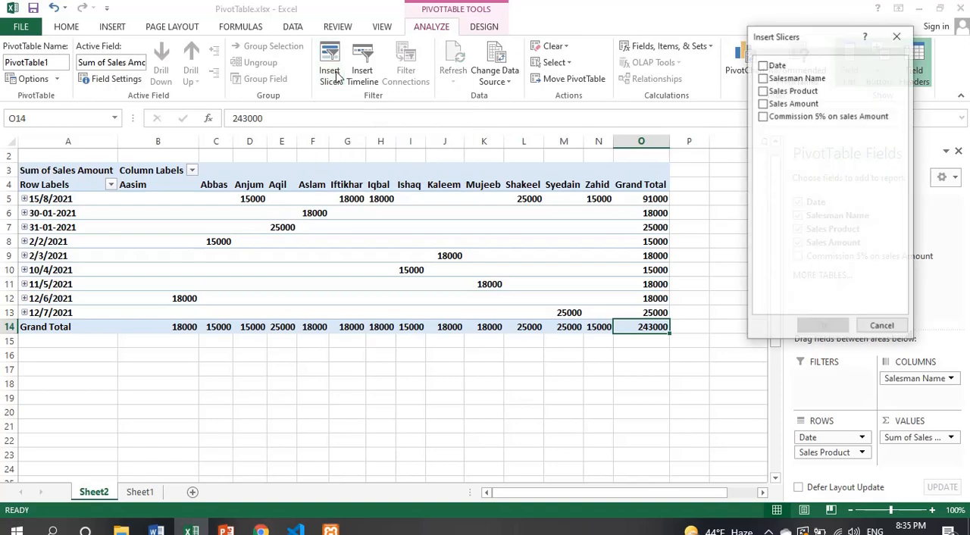
{"action": "left_click_drag", "start_coordinate": [833, 47], "coordinate": [761, 121]}
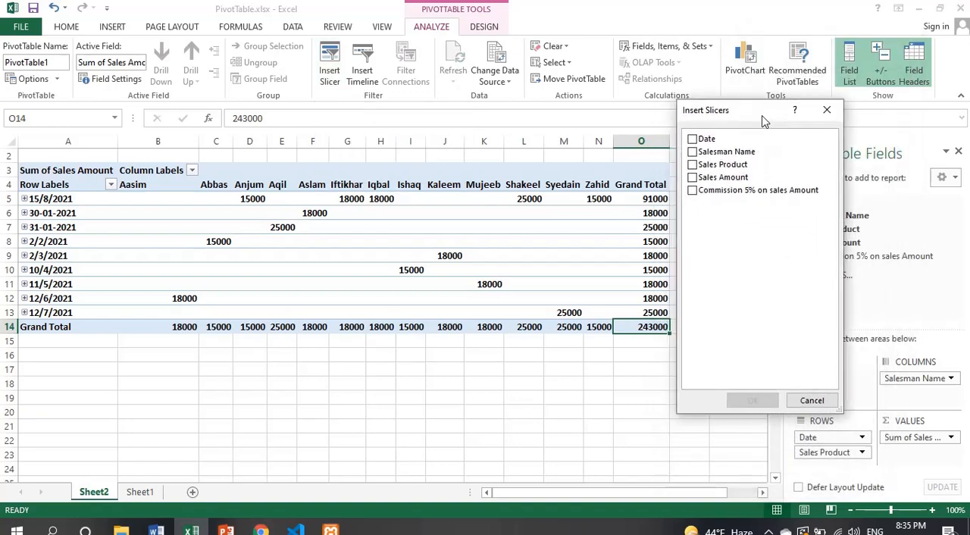
{"action": "left_click", "coordinate": [693, 152]}
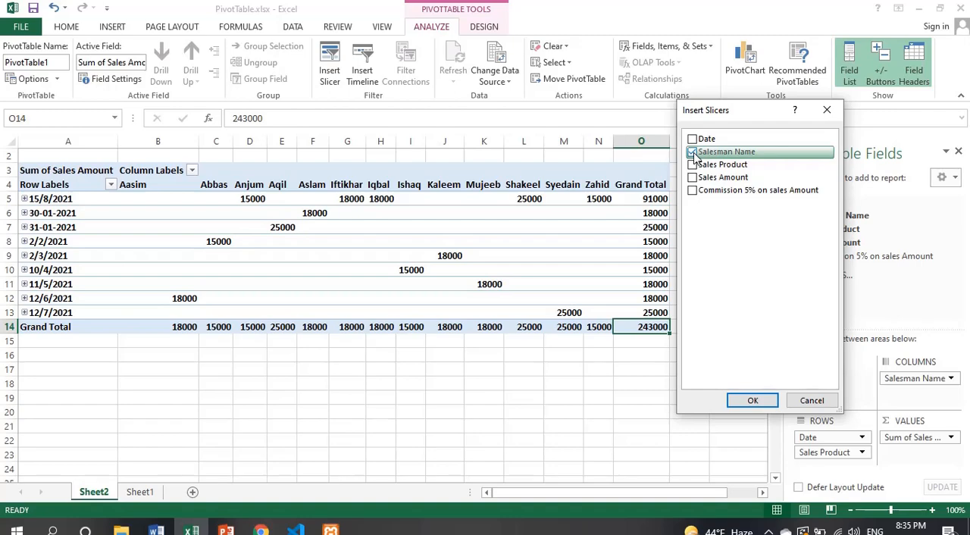
{"action": "left_click", "coordinate": [751, 400]}
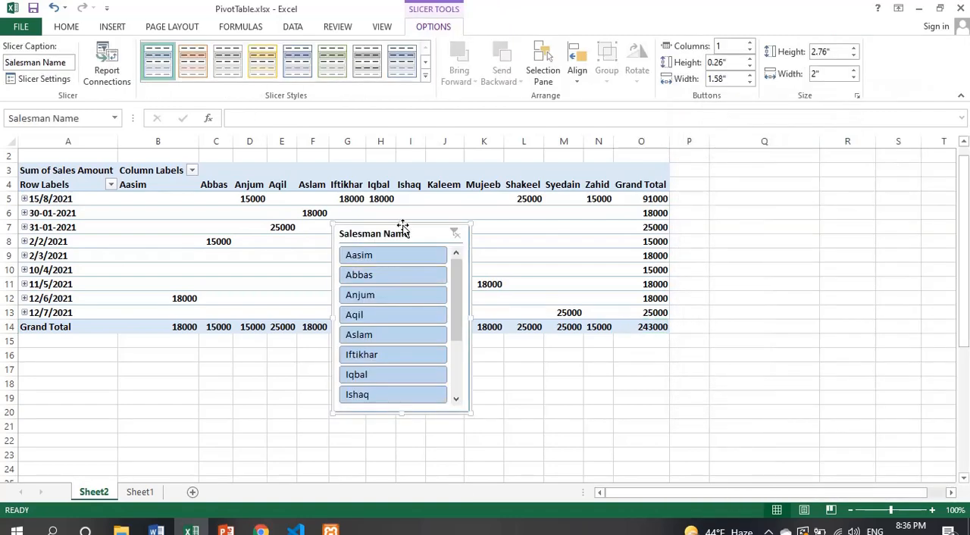
{"action": "left_click_drag", "start_coordinate": [402, 235], "coordinate": [757, 196]}
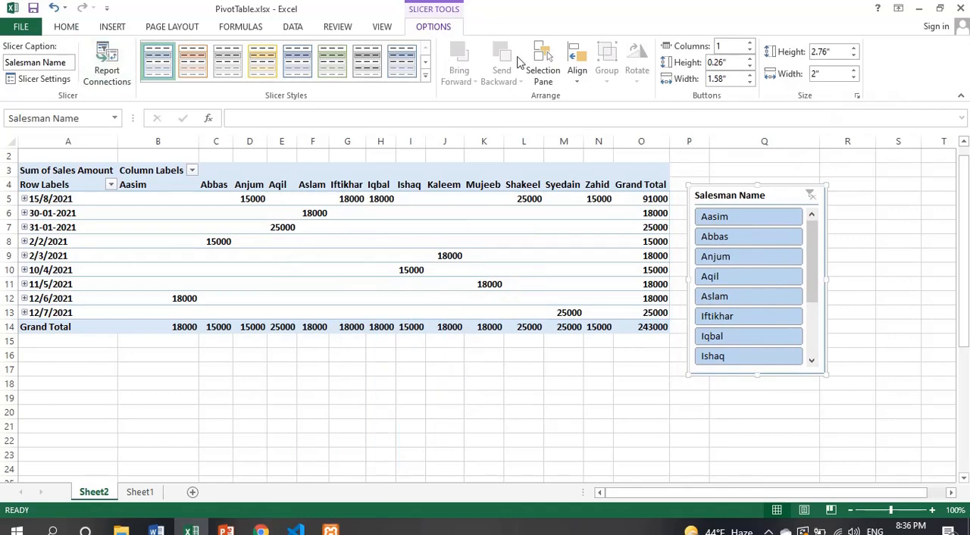
Step: Insert a slicer for the Sales Product field and place it alongside the Salesman Name slicer
{"action": "left_click", "coordinate": [376, 32]}
{"action": "left_click", "coordinate": [641, 312]}
{"action": "left_click", "coordinate": [432, 29]}
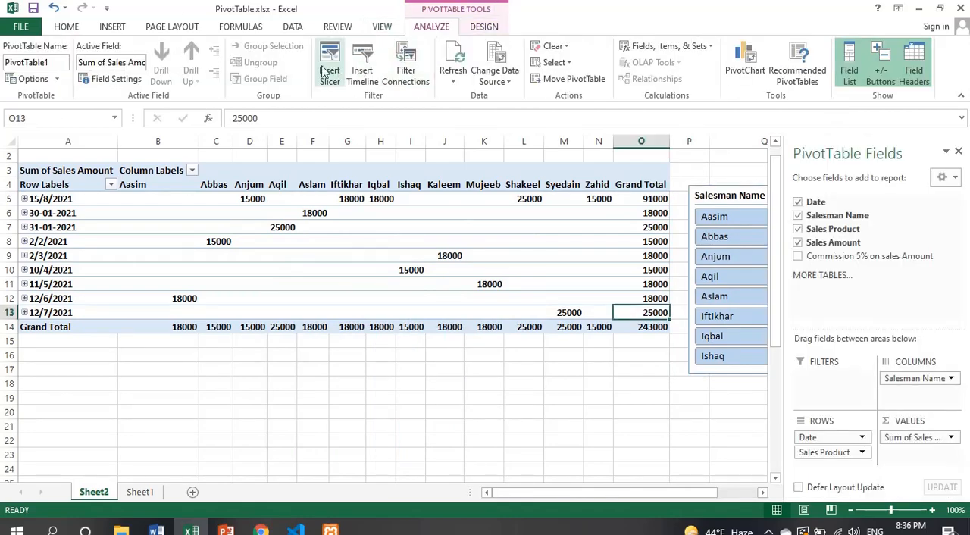
{"action": "left_click", "coordinate": [341, 79]}
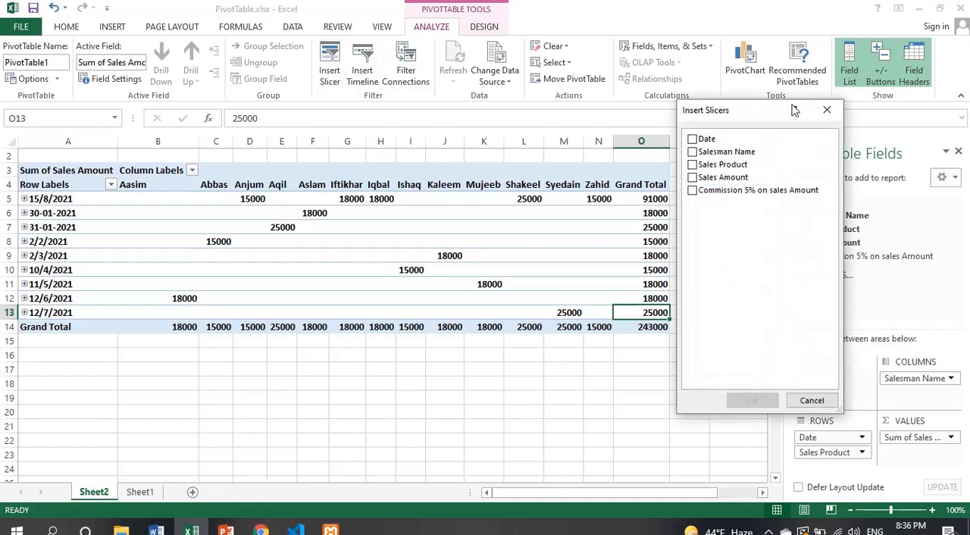
{"action": "left_click_drag", "start_coordinate": [758, 118], "coordinate": [526, 124]}
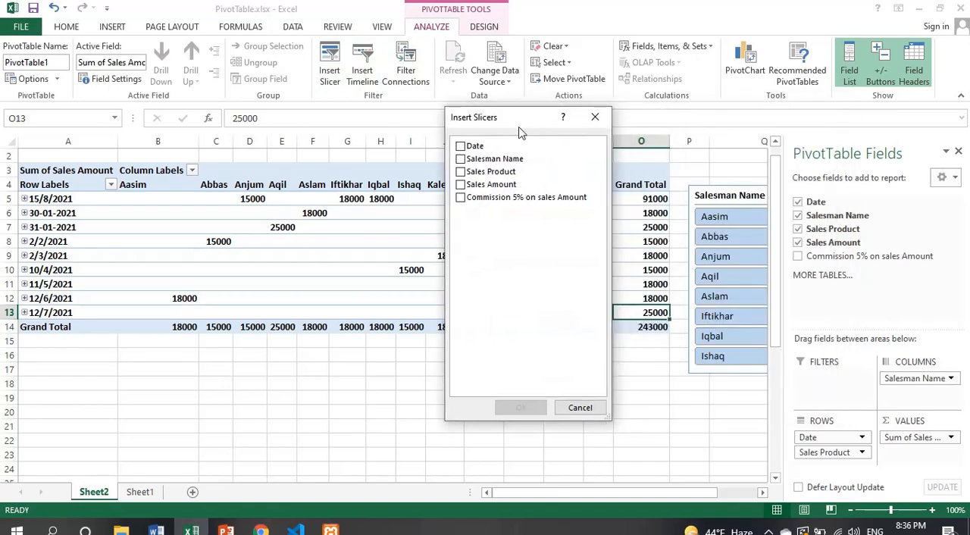
{"action": "left_click", "coordinate": [461, 172]}
{"action": "left_click", "coordinate": [521, 410]}
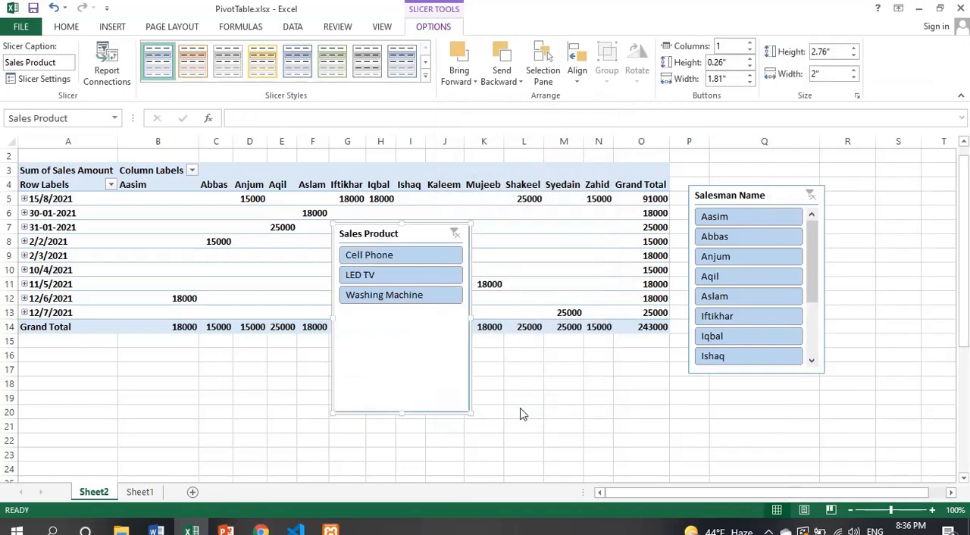
{"action": "left_click_drag", "start_coordinate": [441, 231], "coordinate": [824, 193]}
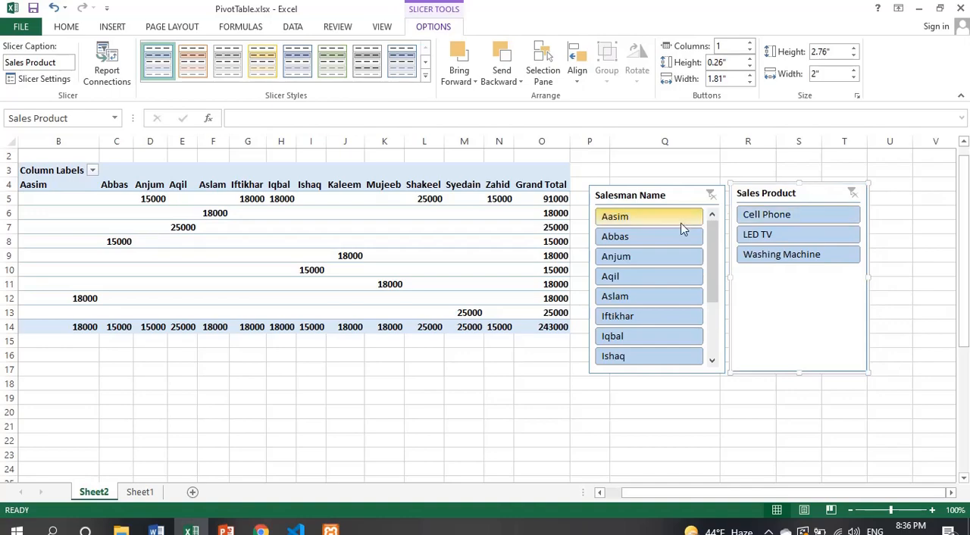
Step: Filter the report with the Sales Product slicer by Cell Phone, LED TV and finally Washing Machine, one at a time
{"action": "left_click", "coordinate": [786, 218]}
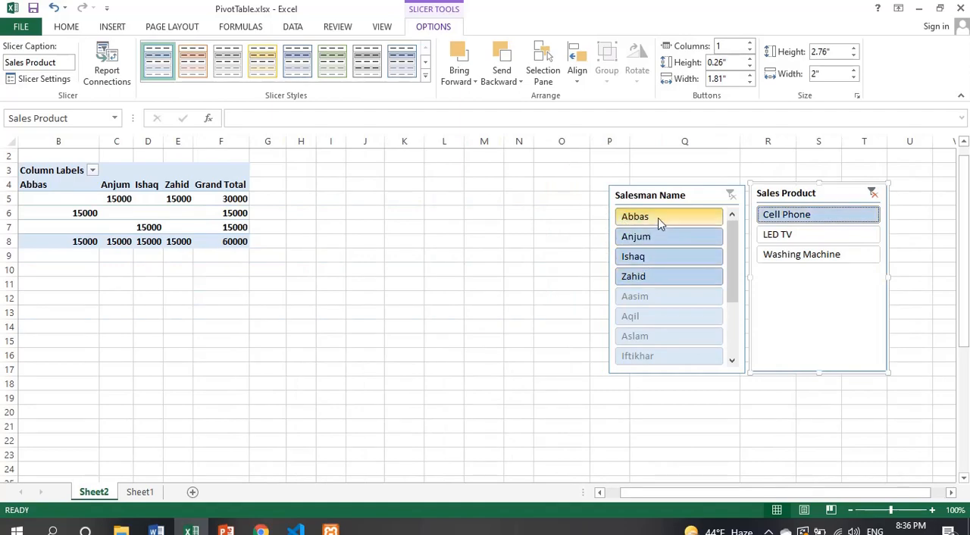
{"action": "left_click", "coordinate": [786, 236]}
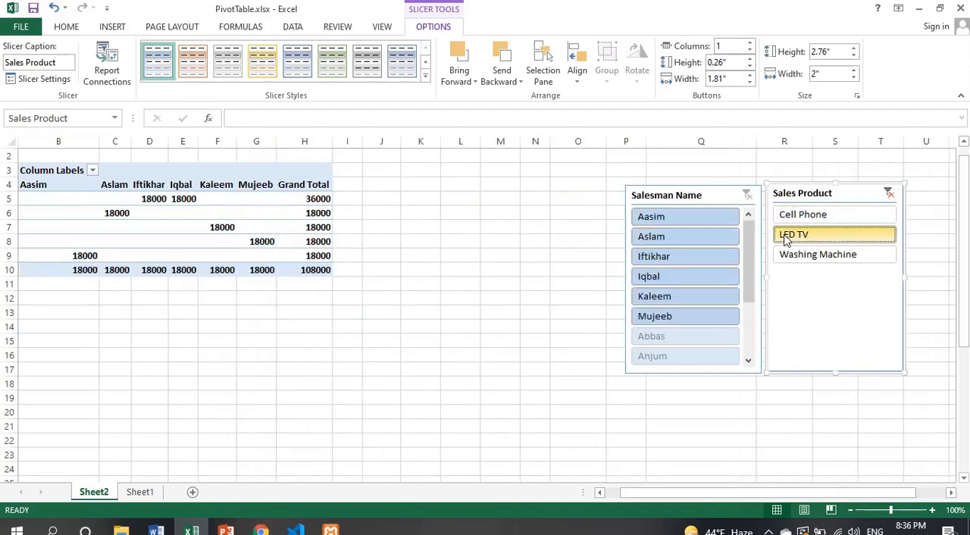
{"action": "left_click", "coordinate": [788, 255]}
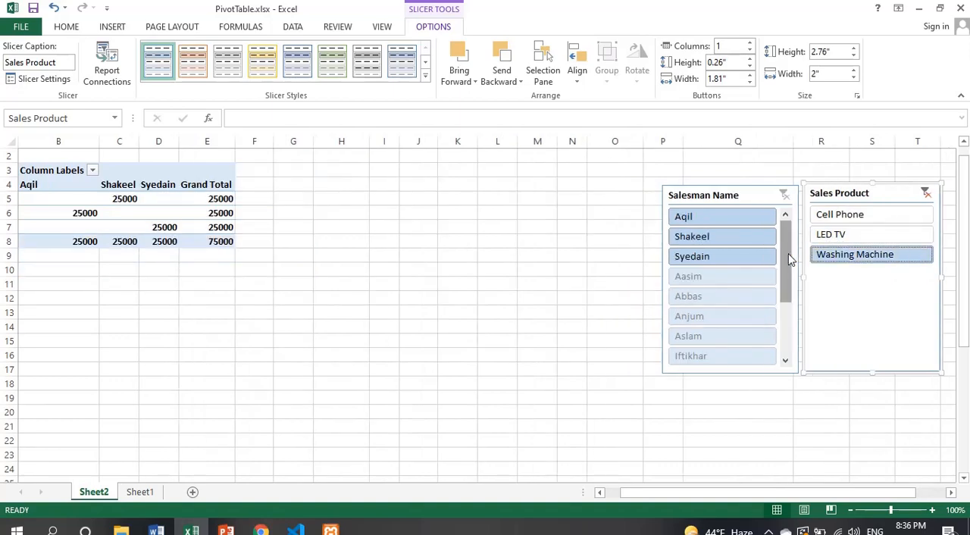
Step: Filter the Washing Machine sales to the first listed salesman in the Salesman Name slicer, and switch to the second
{"action": "left_click", "coordinate": [707, 215]}
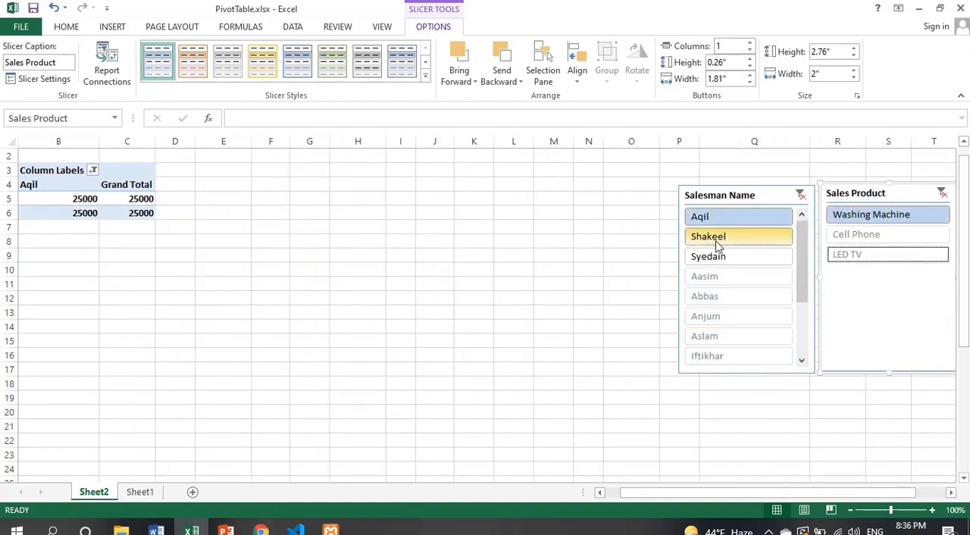
{"action": "left_click", "coordinate": [717, 242]}
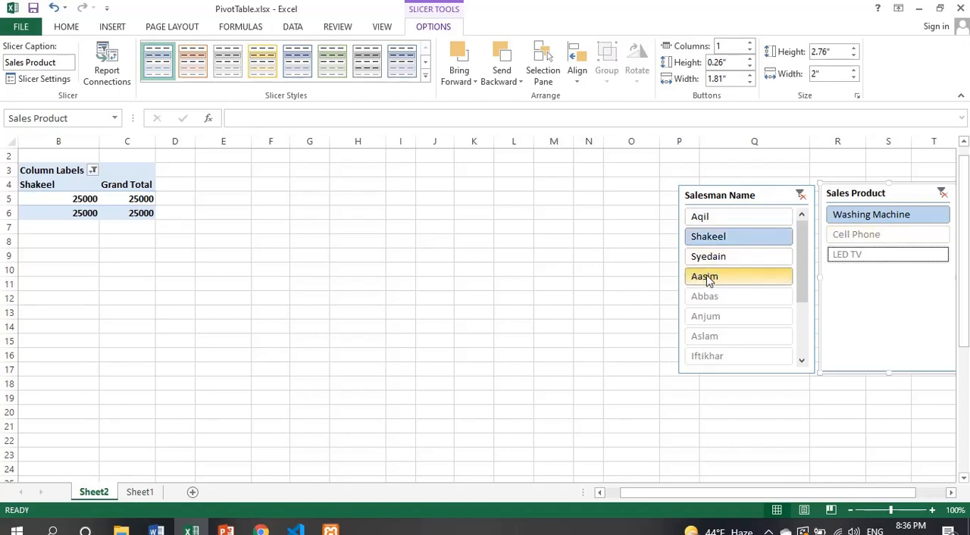
Step: Filter the Washing Machine sales with the Salesman Name slicer, working one at a time from the third to the seventh listed salesman
{"action": "left_click", "coordinate": [735, 264]}
{"action": "left_click", "coordinate": [726, 281]}
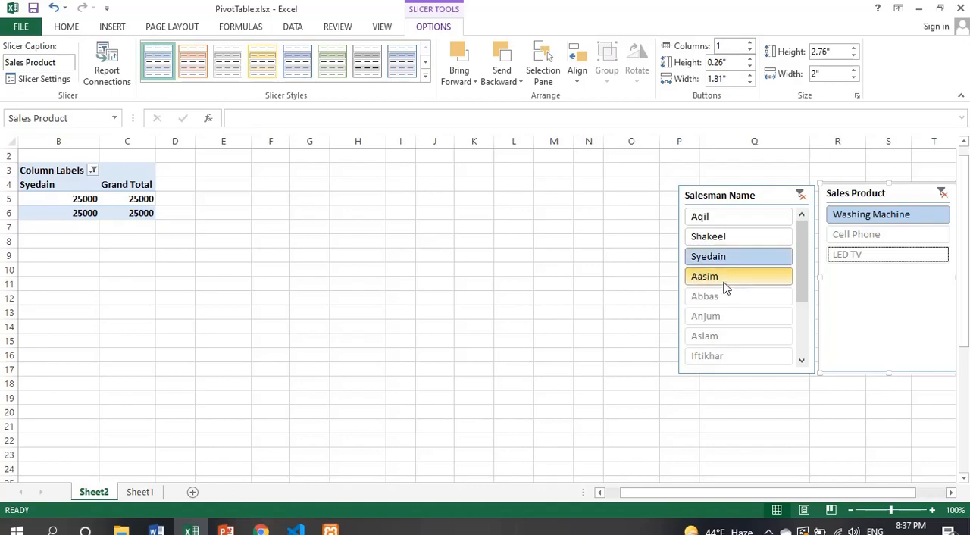
{"action": "left_click", "coordinate": [725, 317]}
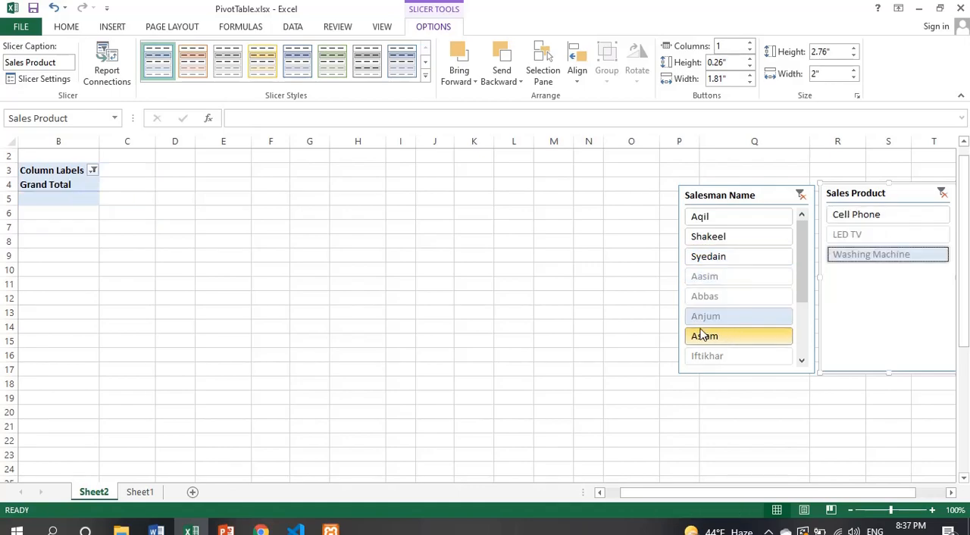
{"action": "left_click", "coordinate": [753, 336]}
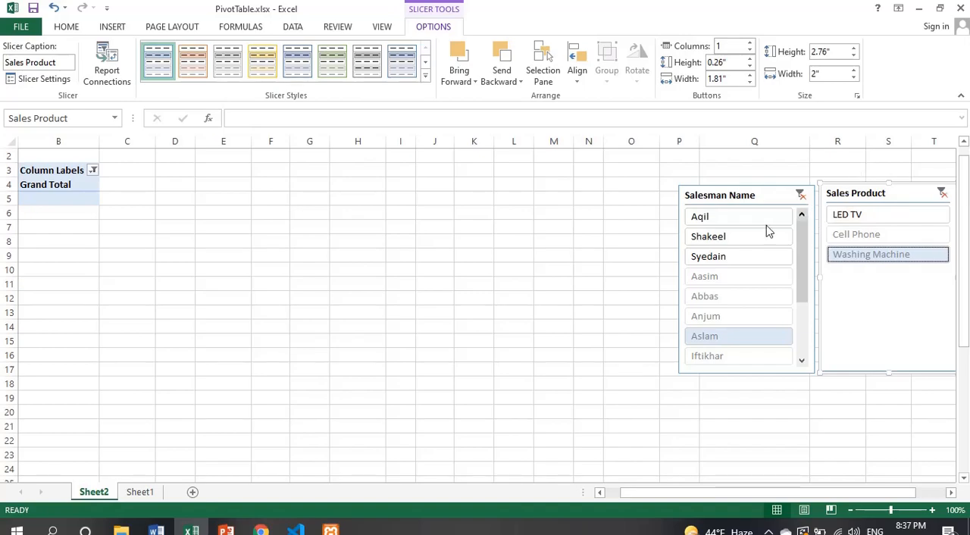
Step: Clear the Salesman Name slicer's filter so that all salesmen are included in the report
{"action": "left_click_drag", "start_coordinate": [665, 496], "coordinate": [604, 496]}
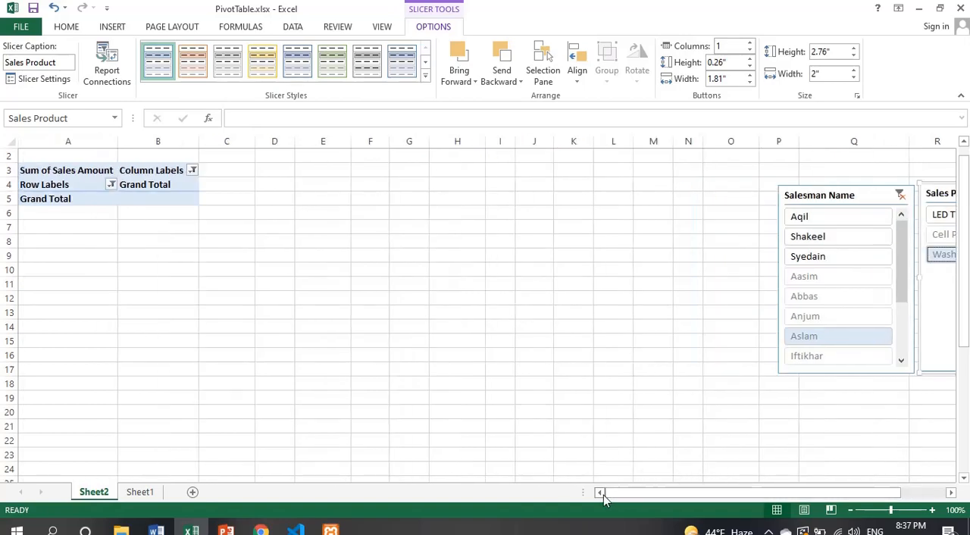
{"action": "left_click", "coordinate": [900, 198]}
{"action": "left_click", "coordinate": [880, 196]}
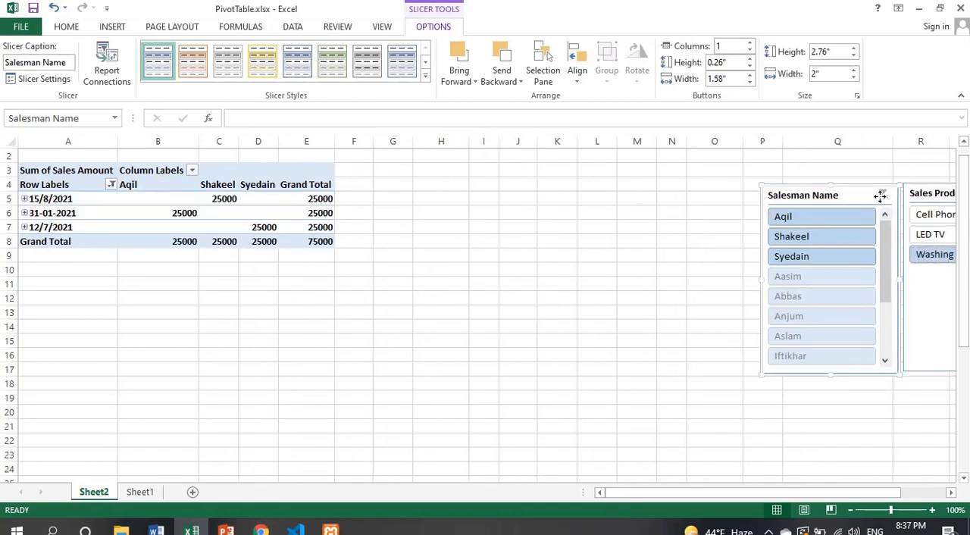
Step: Move the Salesman Name slicer closer to the PivotTable and remove it from the sheet
{"action": "left_click_drag", "start_coordinate": [882, 364], "coordinate": [717, 342]}
{"action": "right_click", "coordinate": [716, 341]}
{"action": "left_click", "coordinate": [716, 342]}
{"action": "right_click", "coordinate": [715, 342]}
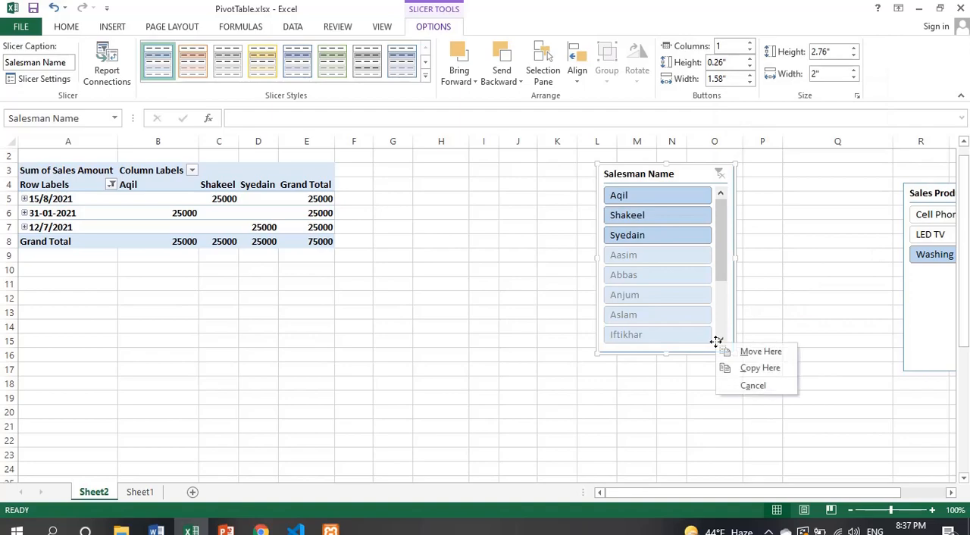
{"action": "right_click", "coordinate": [726, 305]}
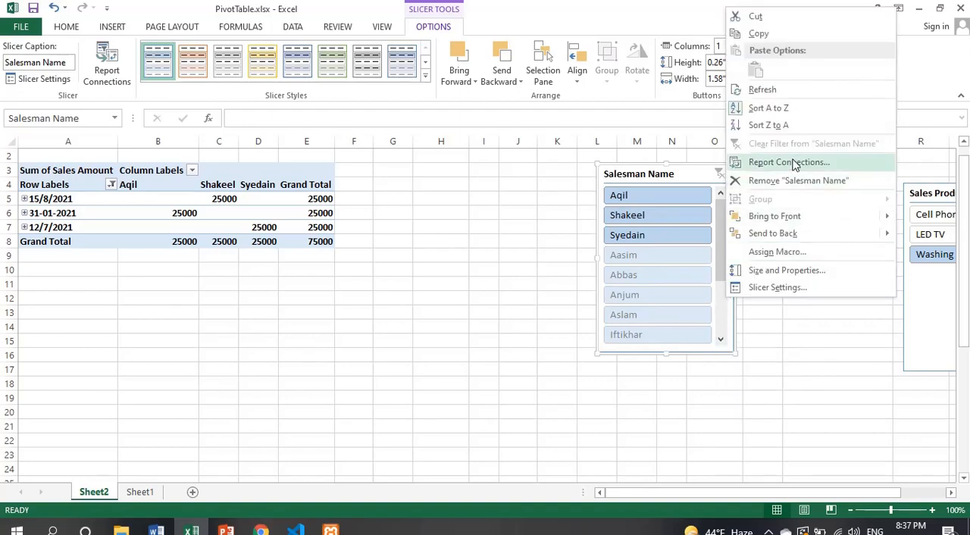
{"action": "left_click", "coordinate": [805, 182]}
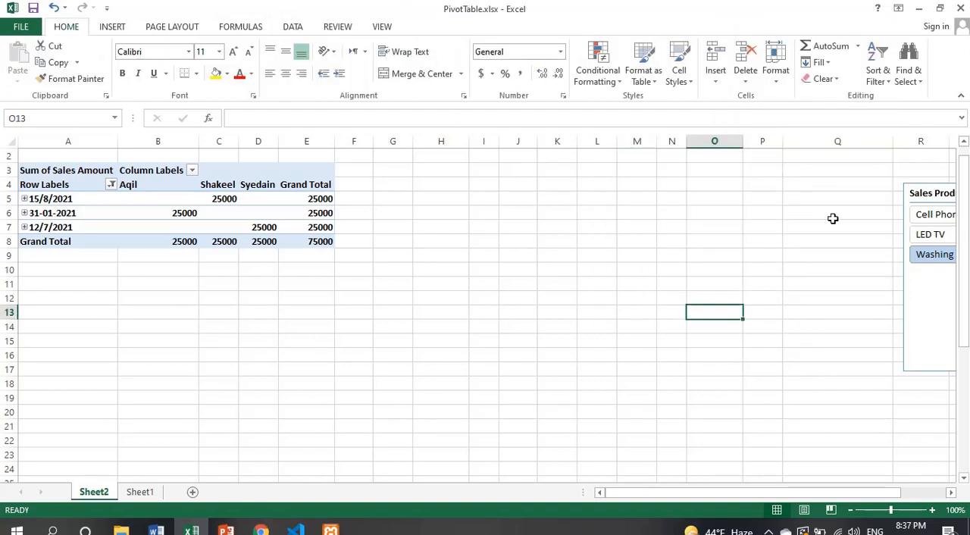
Step: Move the Sales Product slicer closer to the PivotTable and remove it from the sheet
{"action": "left_click_drag", "start_coordinate": [927, 189], "coordinate": [720, 181]}
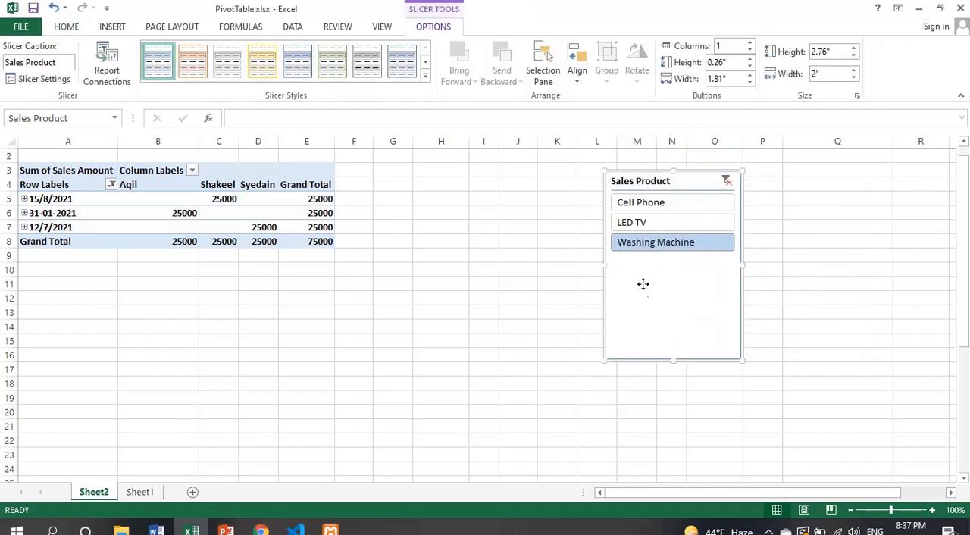
{"action": "right_click", "coordinate": [643, 284]}
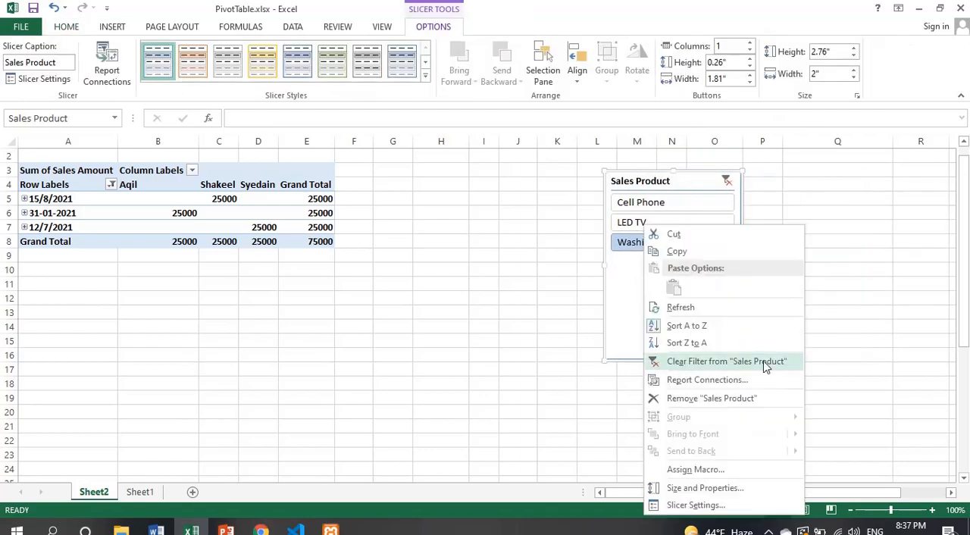
{"action": "left_click", "coordinate": [734, 400]}
{"action": "left_click", "coordinate": [472, 260]}
{"action": "left_click", "coordinate": [467, 259]}
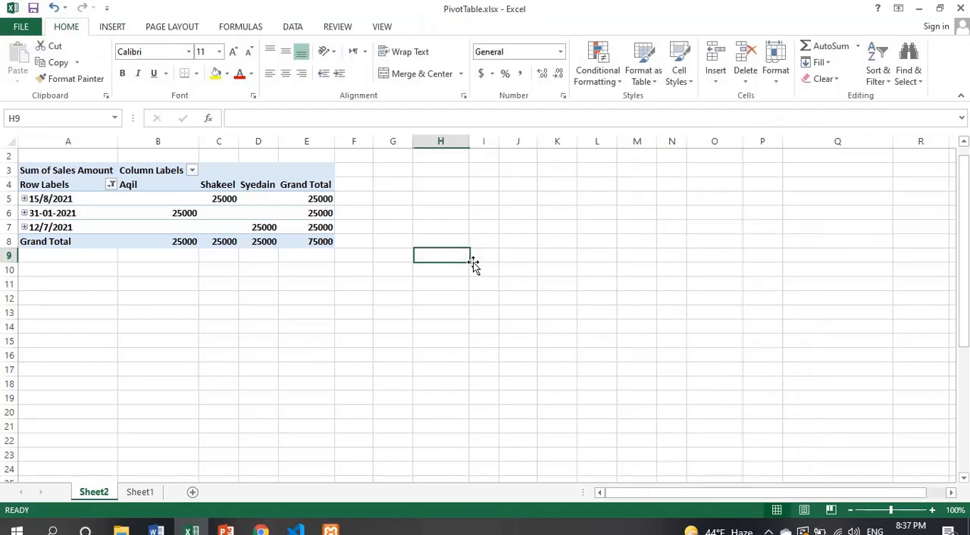
{"action": "key", "text": "Left"}
{"action": "key", "text": "Left"}
{"action": "key", "text": "Left"}
{"action": "key", "text": "Left"}
{"action": "key", "text": "Left"}
{"action": "key", "text": "Left"}
{"action": "key", "text": "Left"}
{"action": "key", "text": "Up"}
{"action": "key", "text": "Up"}
{"action": "key", "text": "Up"}
{"action": "key", "text": "Up"}
{"action": "key", "text": "Up"}
{"action": "key", "text": "Up"}
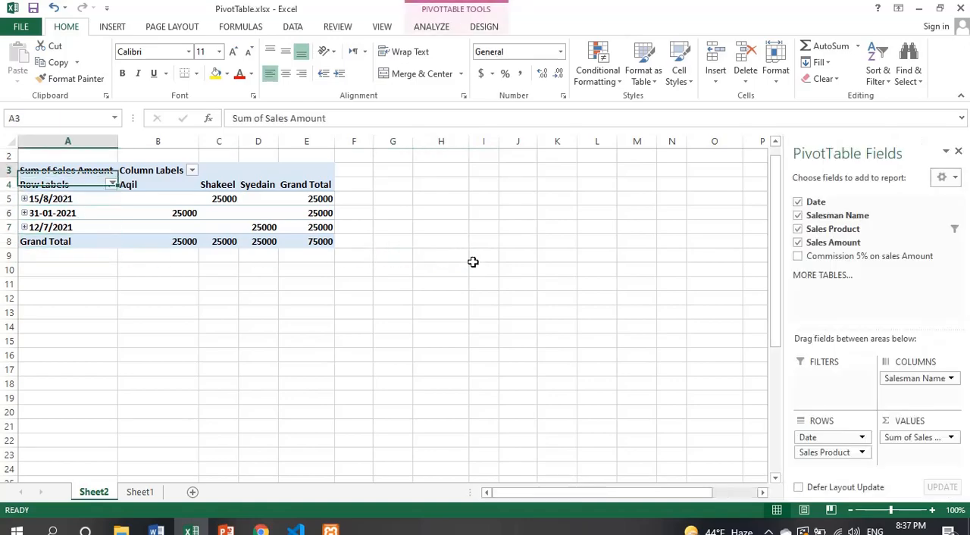
{"action": "key", "text": "Up"}
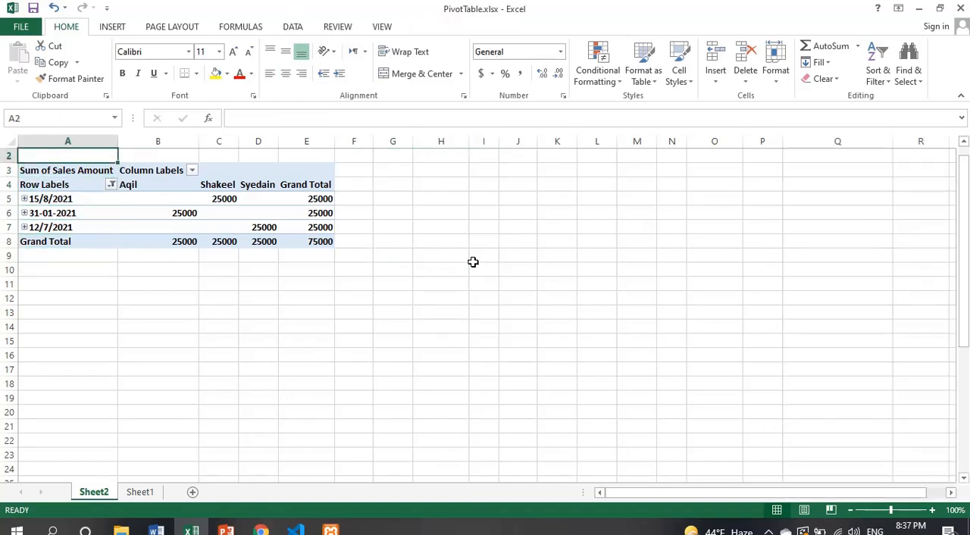
{"action": "left_click", "coordinate": [65, 186]}
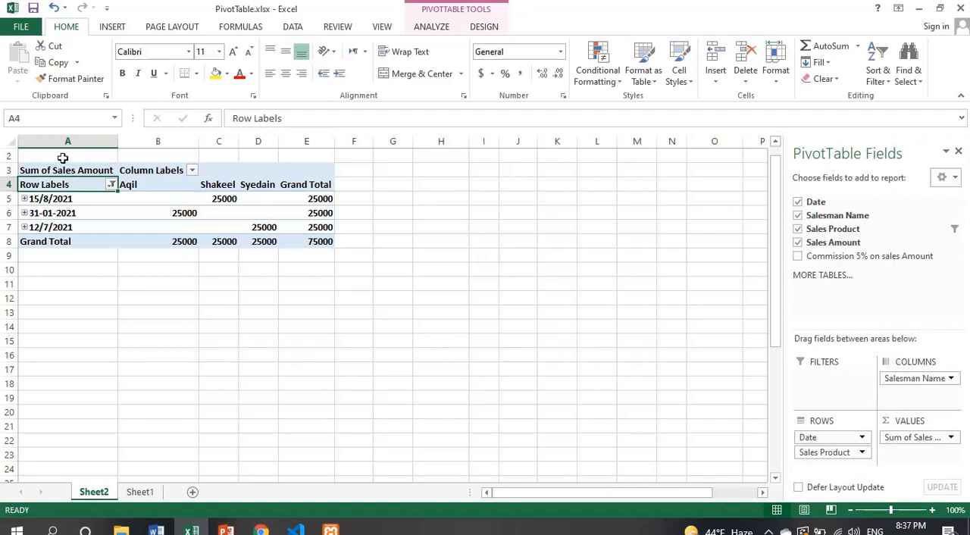
{"action": "left_click", "coordinate": [63, 158]}
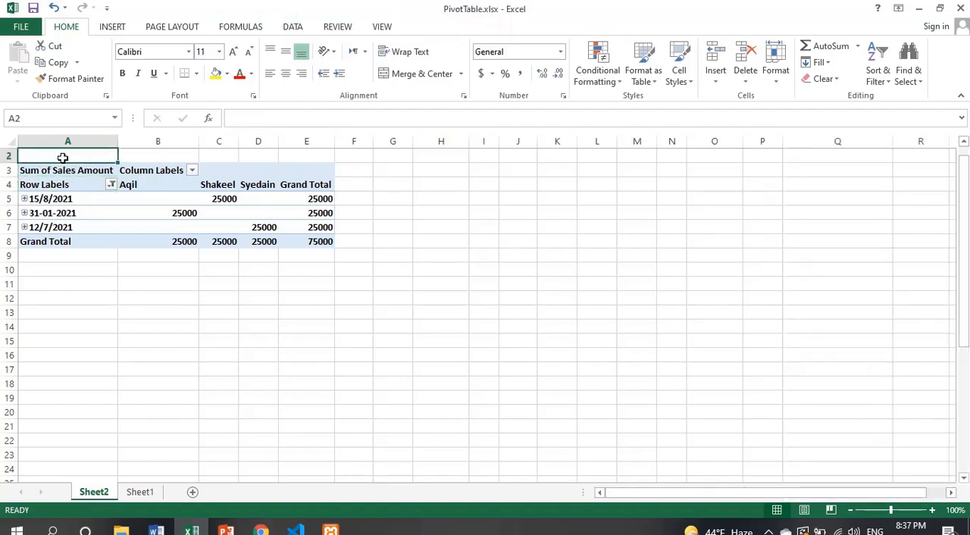